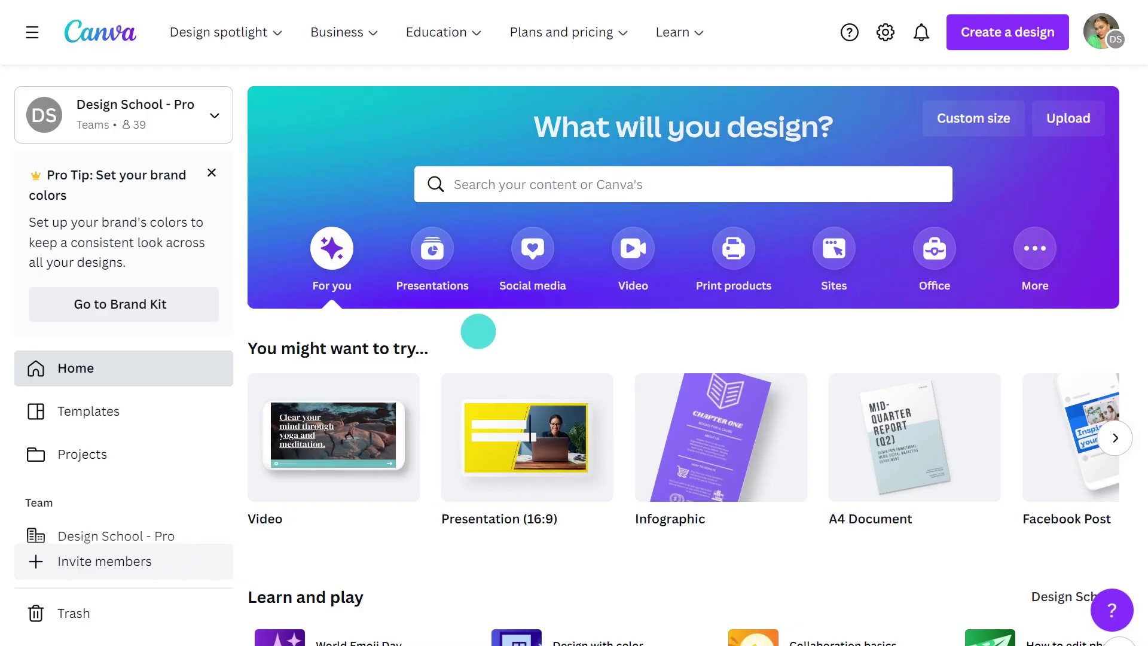
Search templates for 'brand style guide' and open the BRAND style guide template
{"action": "type", "text": "b"}
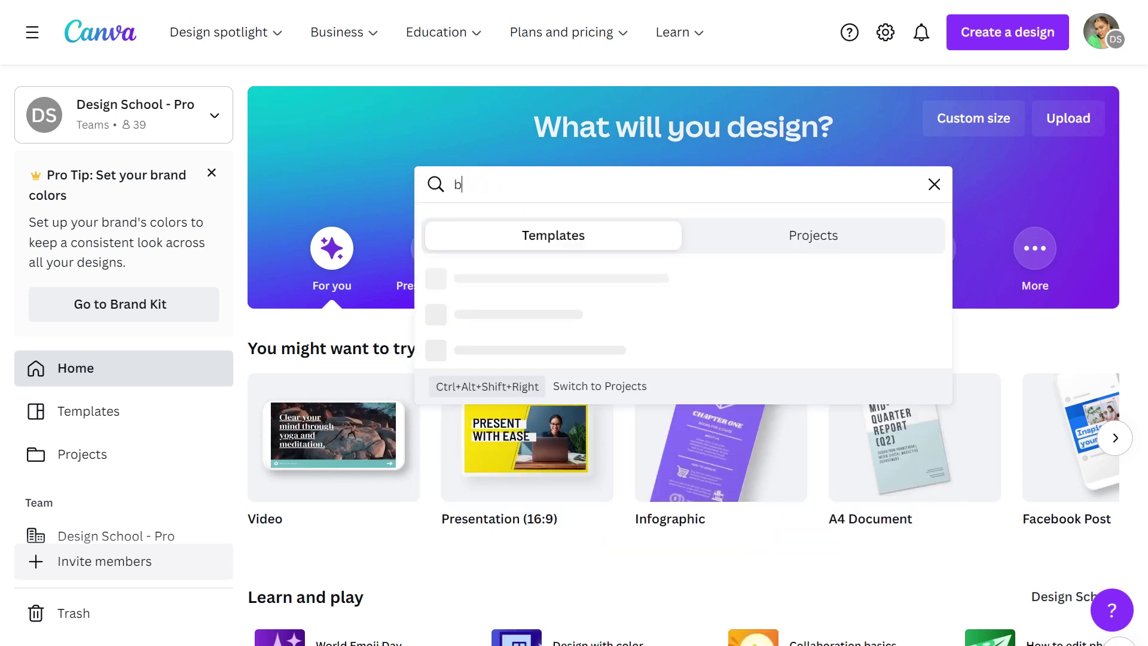
{"action": "type", "text": "rand style guide"}
{"action": "key", "text": "Return"}
{"action": "scroll", "coordinate": [693, 358], "scroll_direction": "down", "scroll_amount": 5}
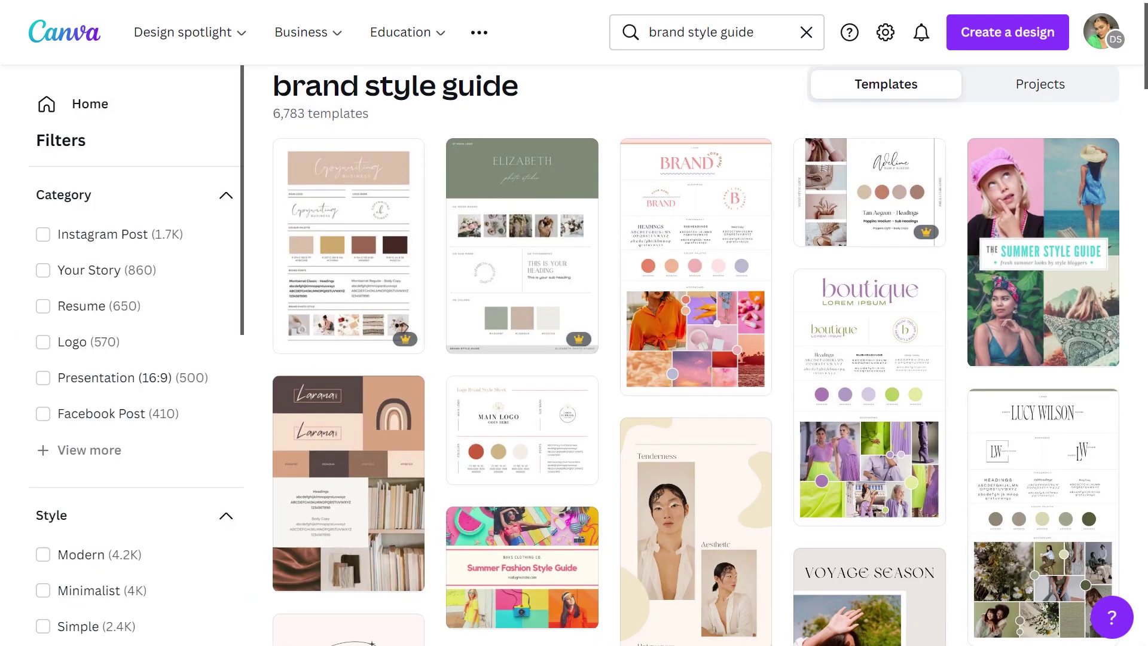
{"action": "scroll", "coordinate": [693, 358], "scroll_direction": "down", "scroll_amount": 4}
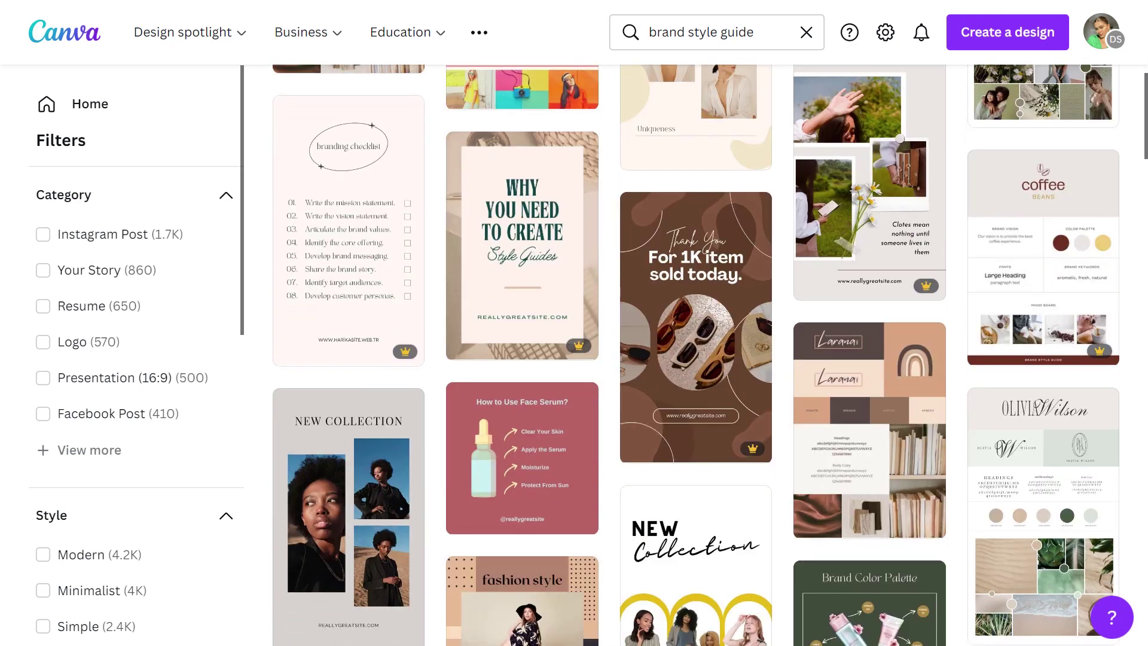
{"action": "scroll", "coordinate": [693, 359], "scroll_direction": "up", "scroll_amount": 10}
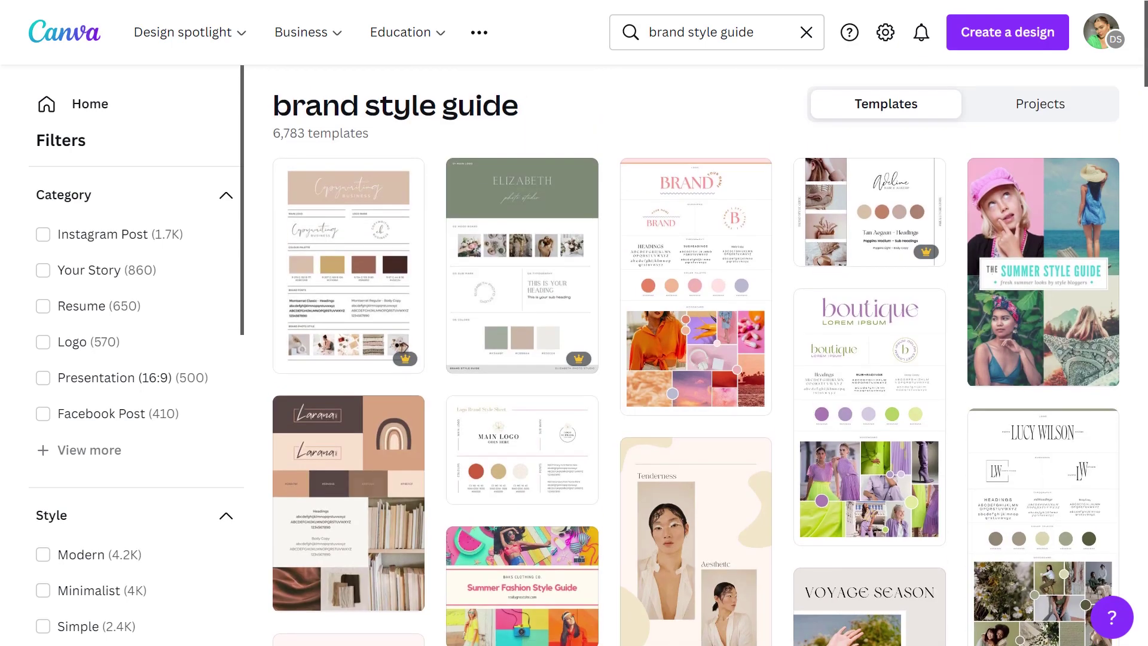
{"action": "left_click", "coordinate": [695, 281]}
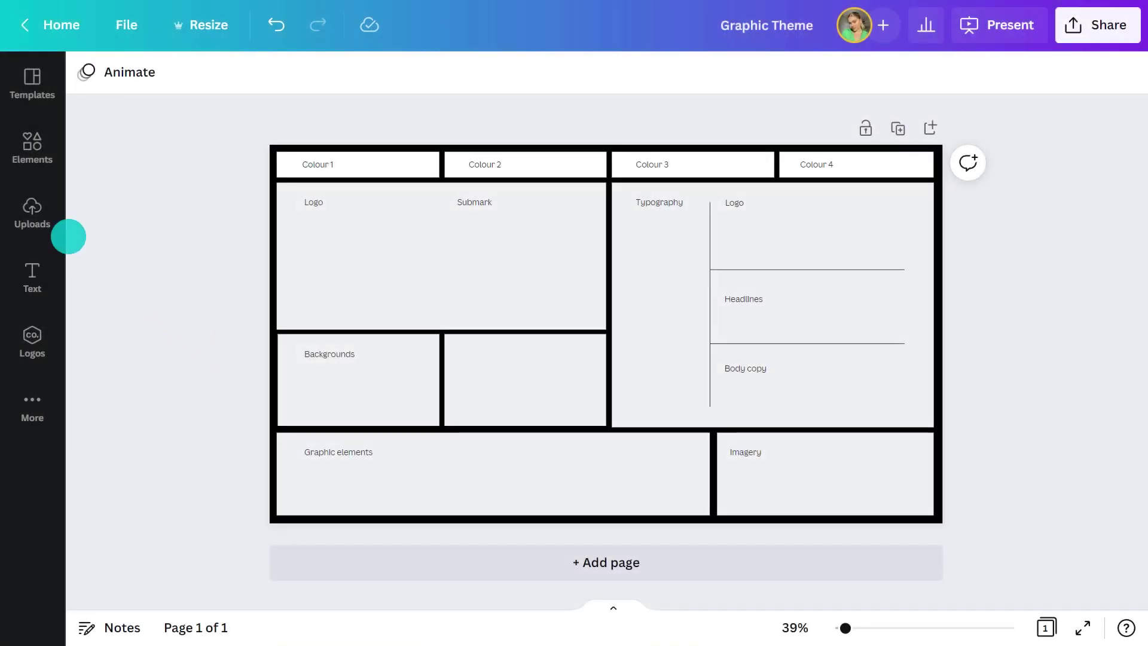
Add the uploaded S monogram to the board and move it into the Submark box
{"action": "left_click", "coordinate": [36, 213]}
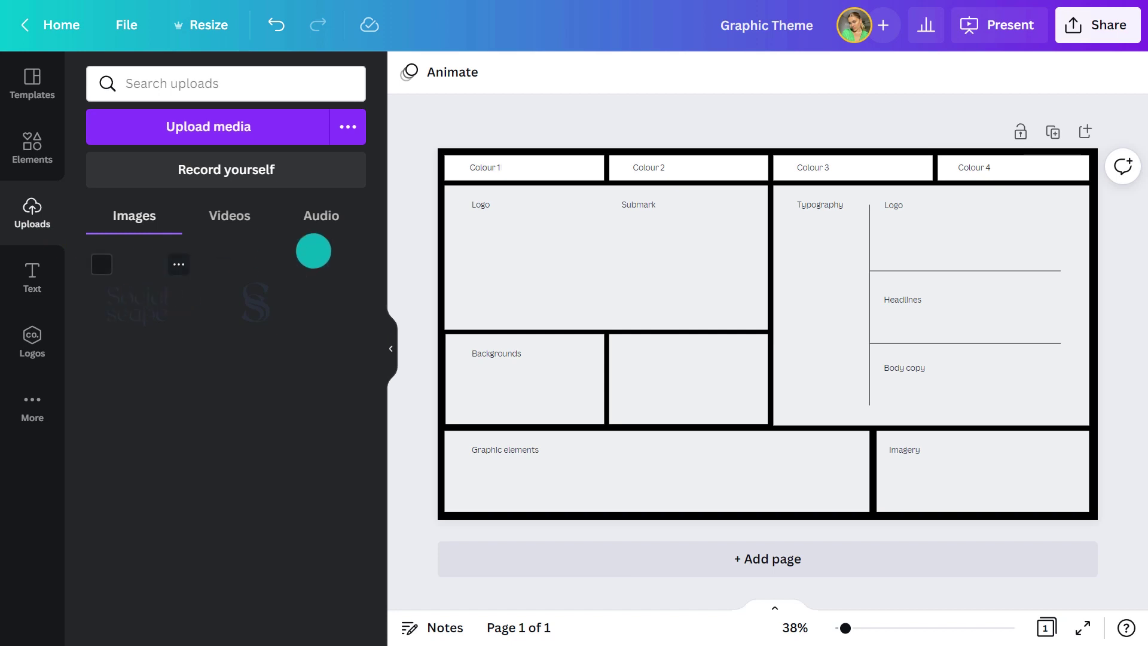
{"action": "left_click", "coordinate": [240, 299]}
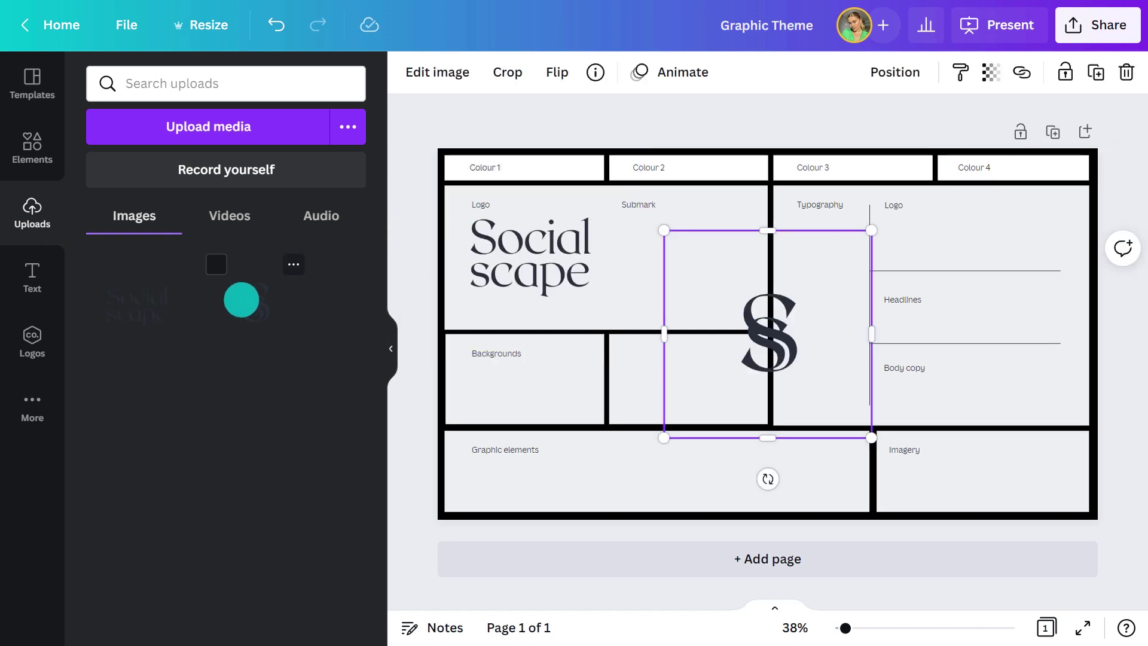
{"action": "left_click", "coordinate": [385, 334]}
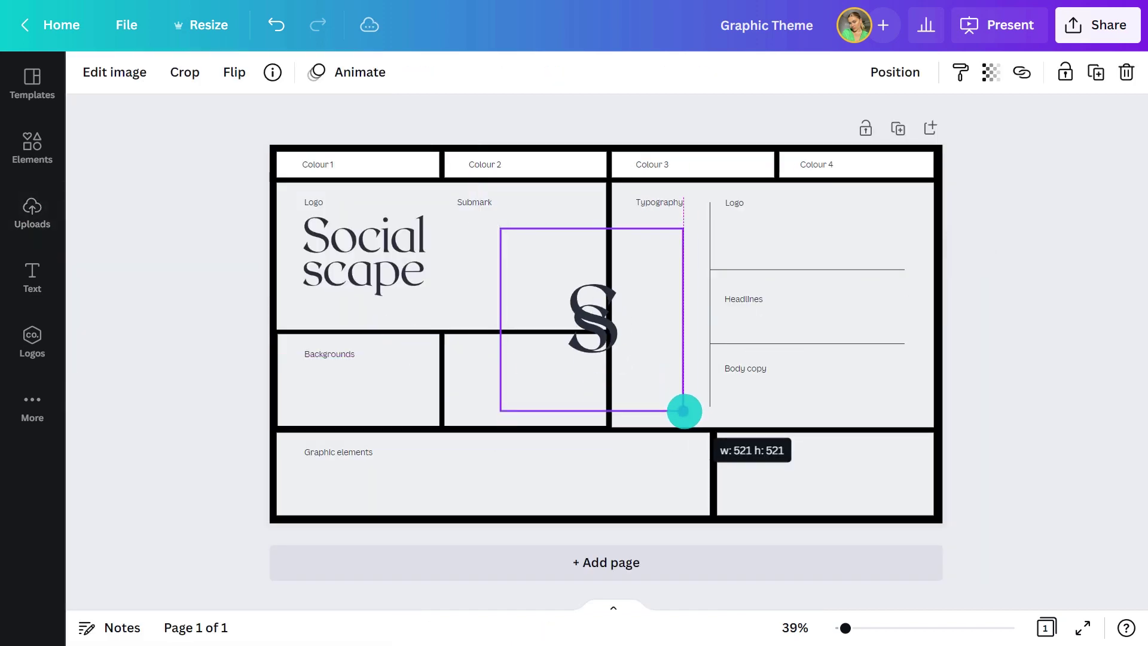
{"action": "left_click_drag", "start_coordinate": [590, 311], "coordinate": [497, 257]}
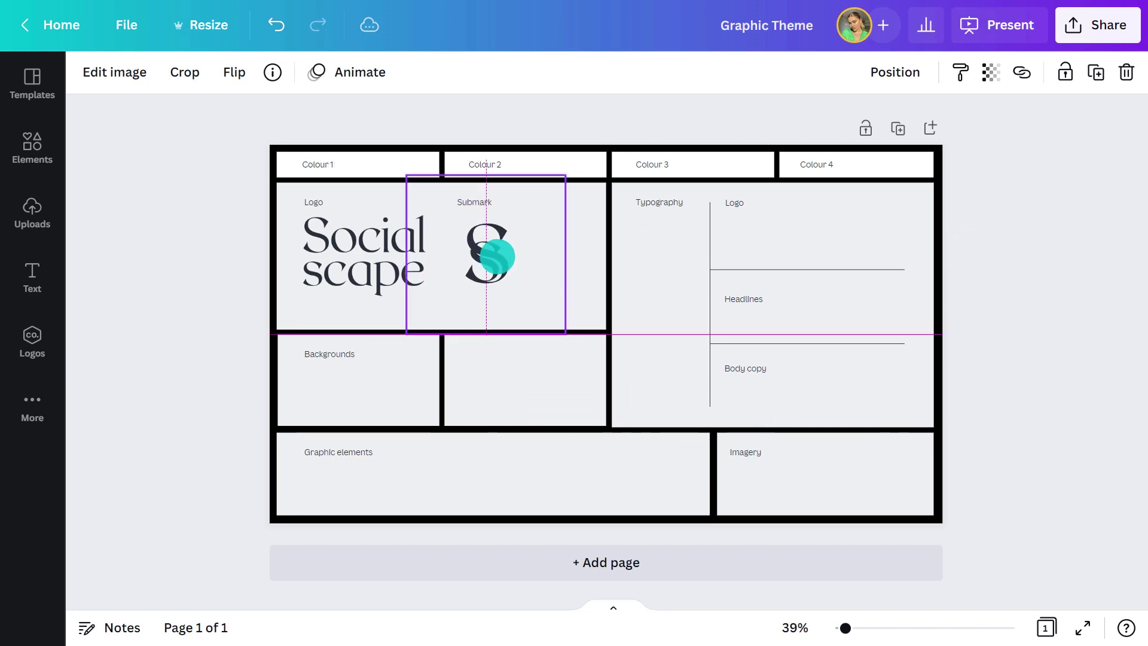
{"action": "left_click", "coordinate": [225, 265]}
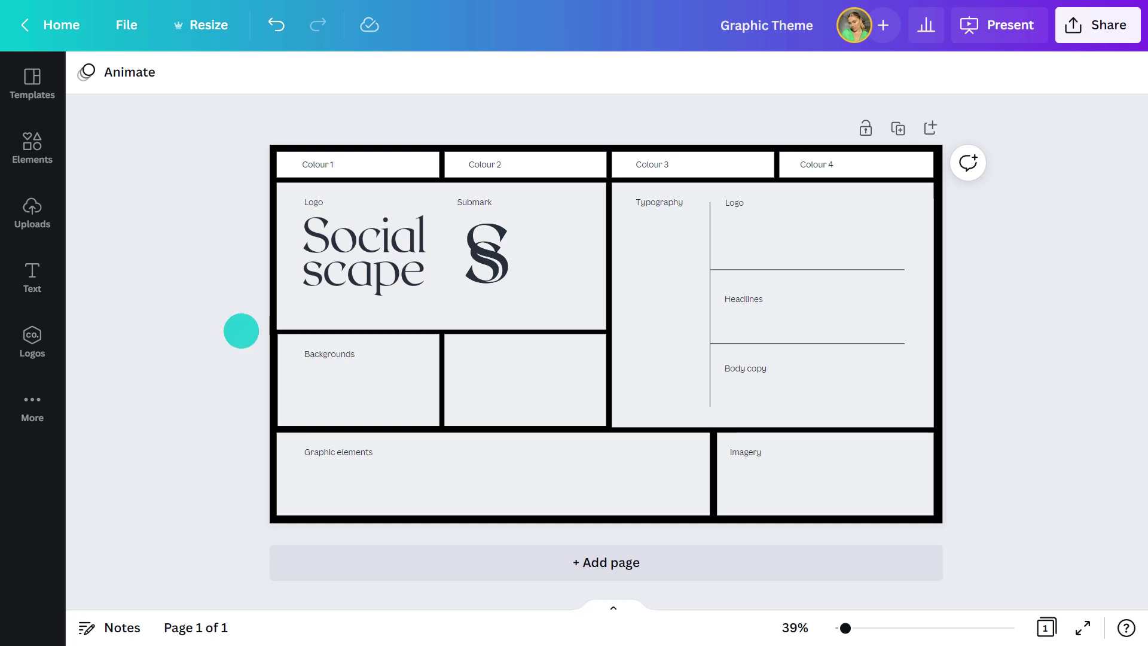
Search Elements for 'minimalist shapes' and filter the results to Free only
{"action": "left_click", "coordinate": [34, 147]}
{"action": "left_click", "coordinate": [192, 77]}
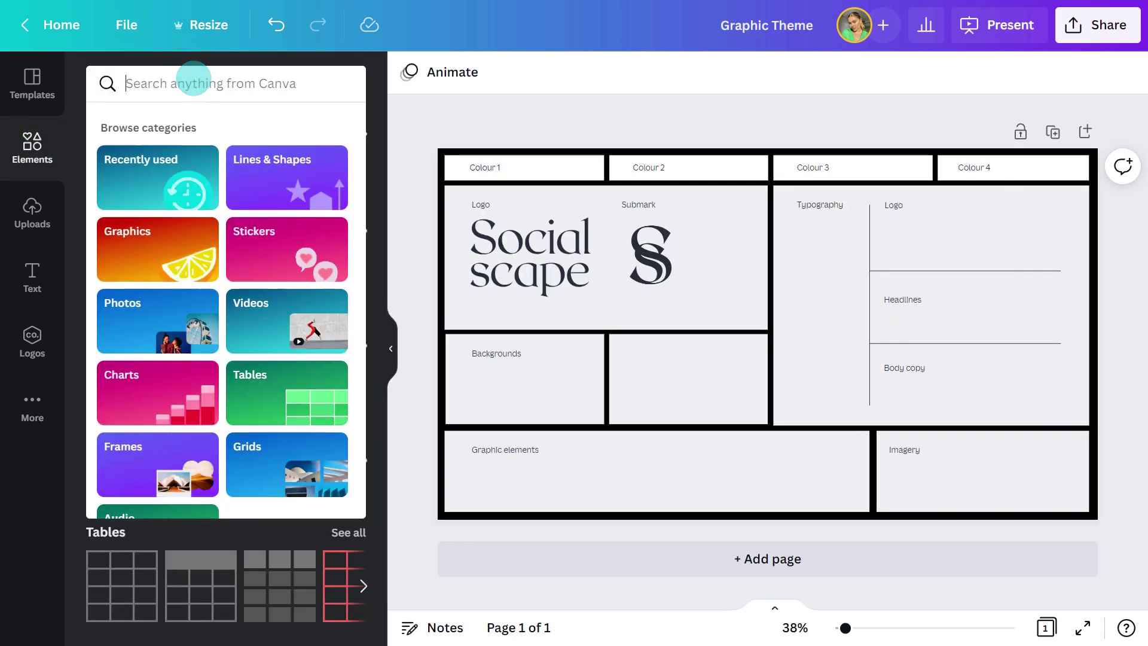
{"action": "type", "text": "minimalist shapes"}
{"action": "key", "text": "Return"}
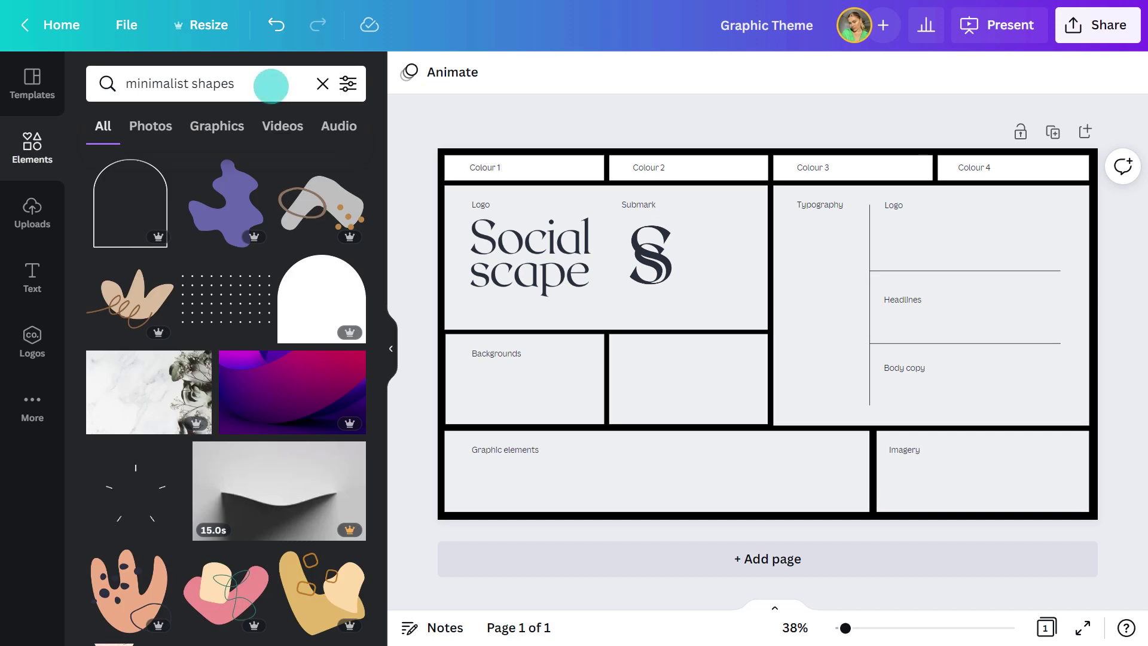
{"action": "left_click", "coordinate": [347, 84]}
{"action": "scroll", "coordinate": [338, 254], "scroll_direction": "down", "scroll_amount": 3}
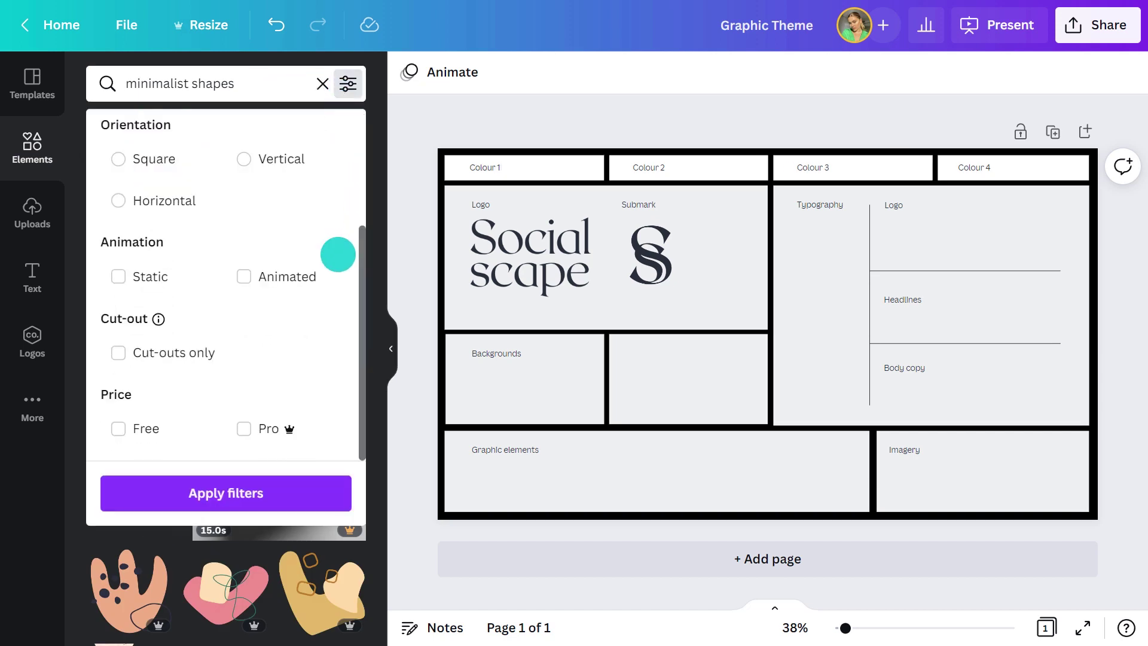
{"action": "left_click", "coordinate": [120, 428]}
{"action": "left_click", "coordinate": [205, 493]}
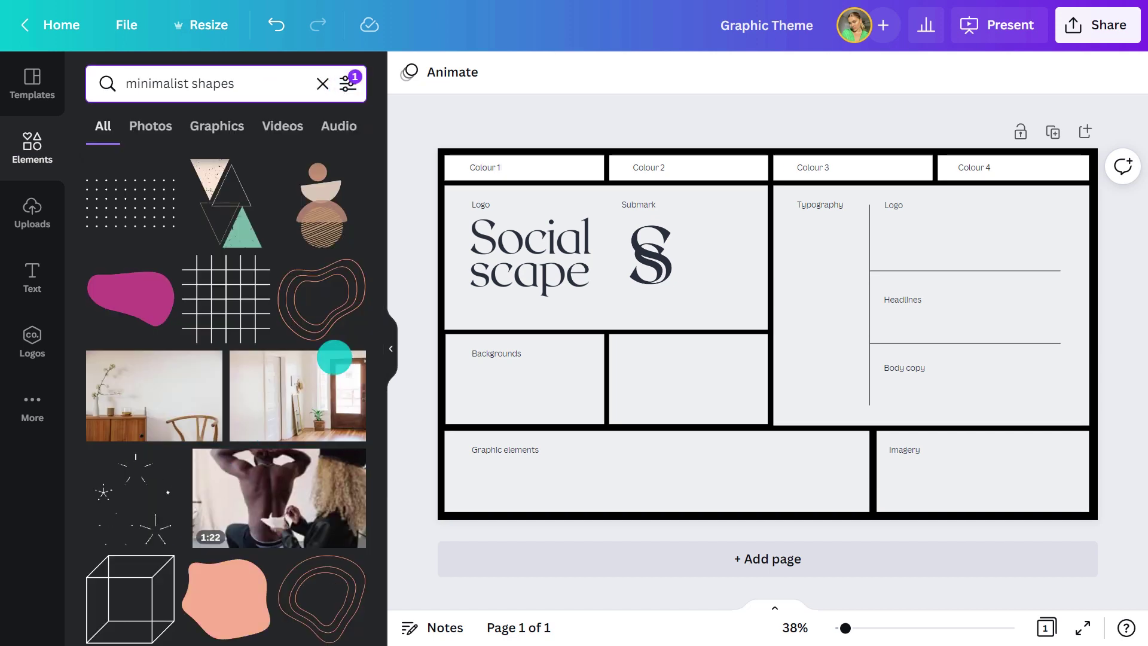
Place the stacked chevrons and prism shapes into the Graphic elements box
{"action": "left_click_drag", "start_coordinate": [381, 337], "coordinate": [846, 457]}
{"action": "left_click_drag", "start_coordinate": [836, 398], "coordinate": [826, 456]}
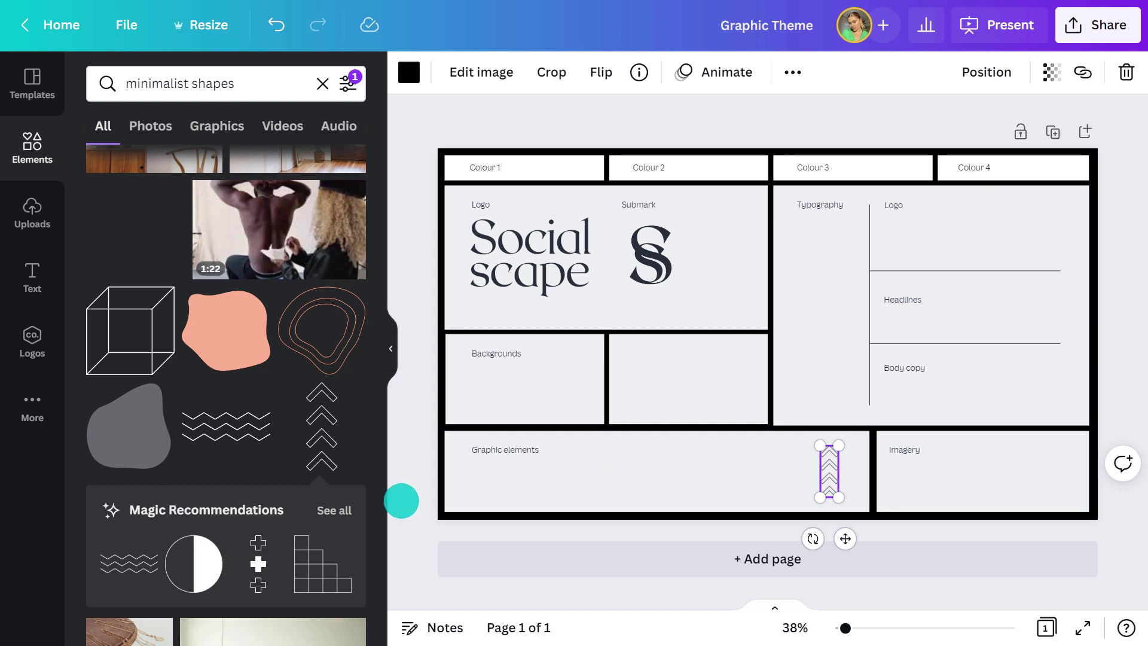
{"action": "left_click", "coordinate": [334, 509]}
{"action": "left_click_drag", "start_coordinate": [325, 481], "coordinate": [697, 463]}
{"action": "left_click", "coordinate": [724, 528]}
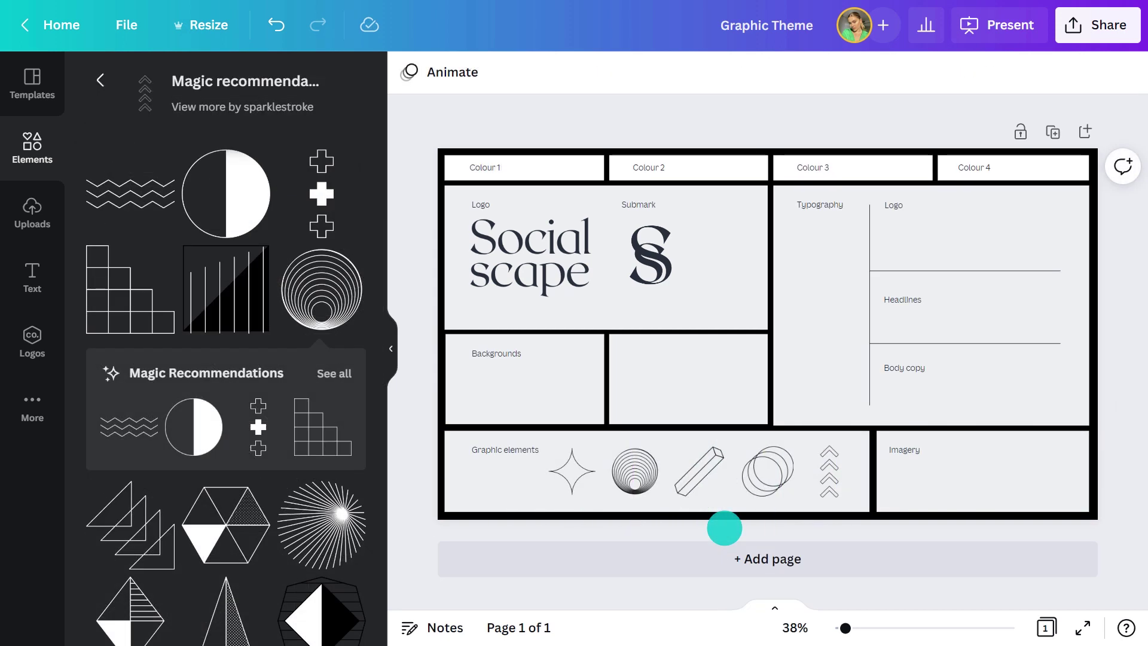
{"action": "left_click", "coordinate": [390, 347]}
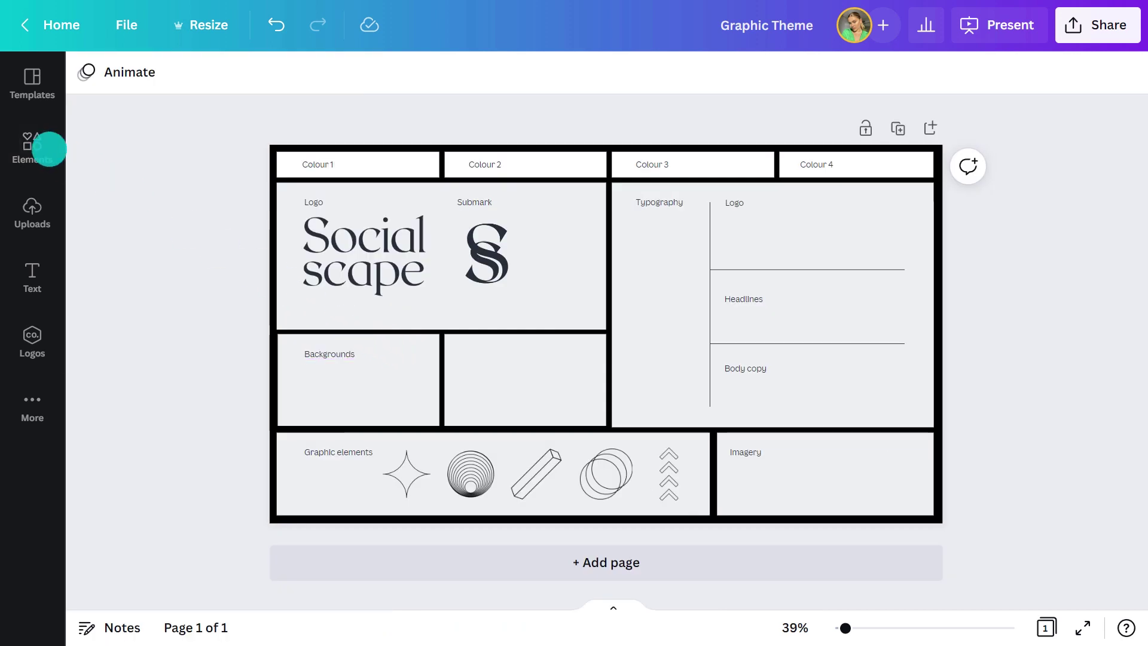
Add a pink-purple 'square gradient' element to the brand board
{"action": "left_click", "coordinate": [46, 147]}
{"action": "left_click", "coordinate": [205, 82]}
{"action": "type", "text": "sq"}
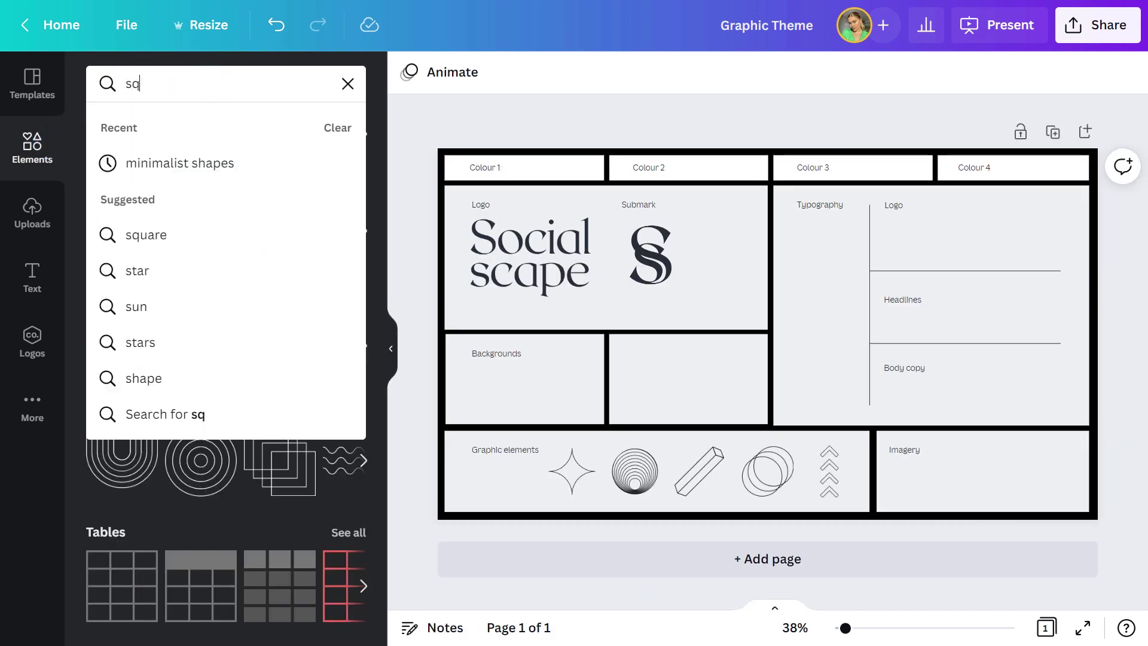
{"action": "type", "text": "uare gradient"}
{"action": "key", "text": "Return"}
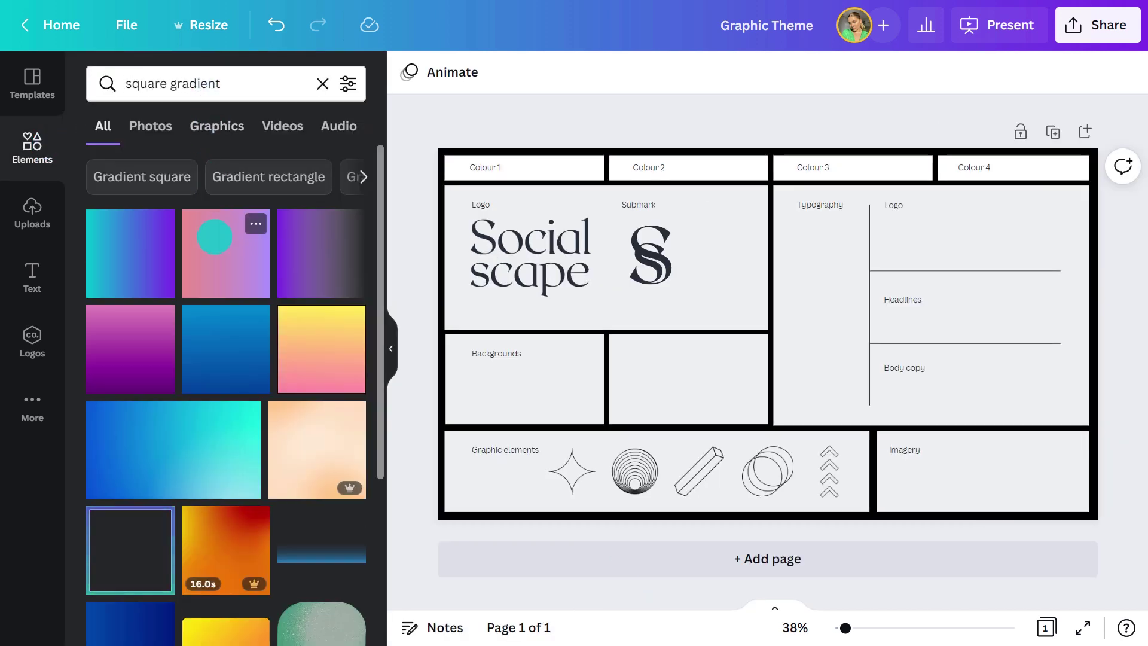
{"action": "left_click", "coordinate": [226, 257]}
{"action": "left_click", "coordinate": [390, 348]}
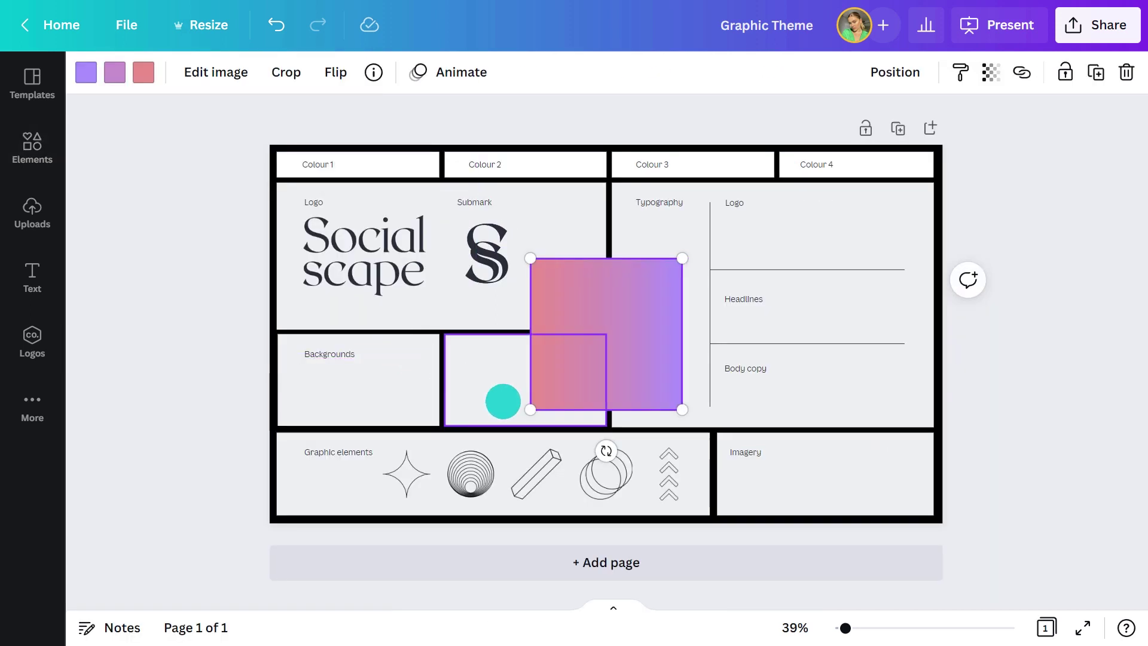
Rotate the gradient square to 79°, fit it into Backgrounds, recolour it lavender and light pink
{"action": "left_click_drag", "start_coordinate": [601, 448], "coordinate": [499, 331]}
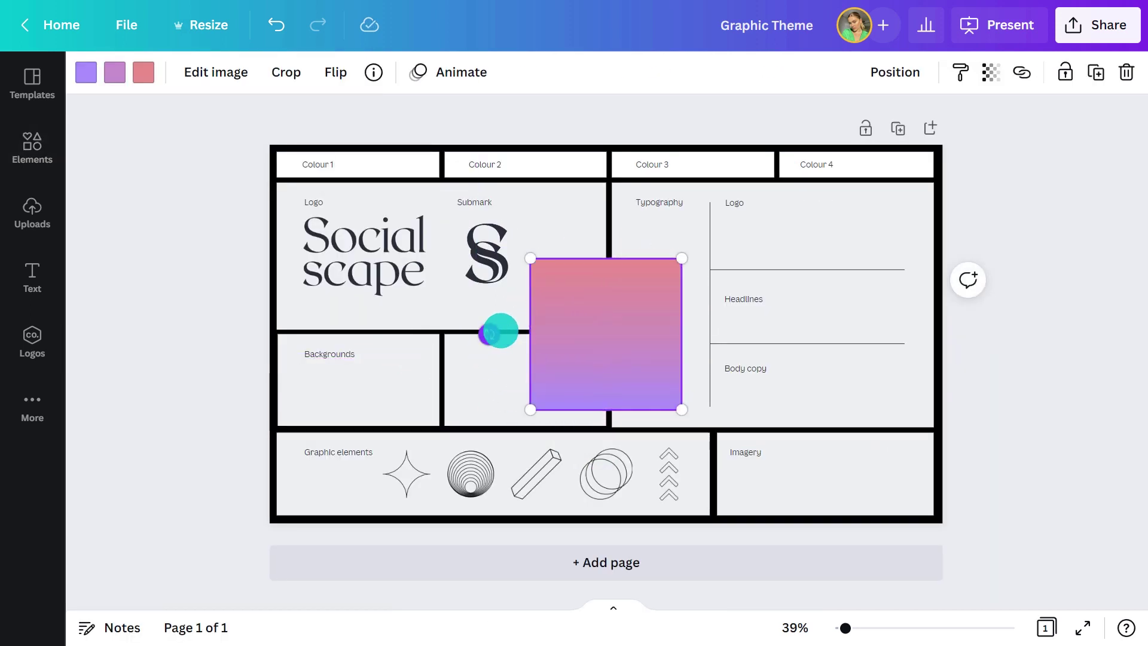
{"action": "left_click_drag", "start_coordinate": [602, 333], "coordinate": [352, 375]}
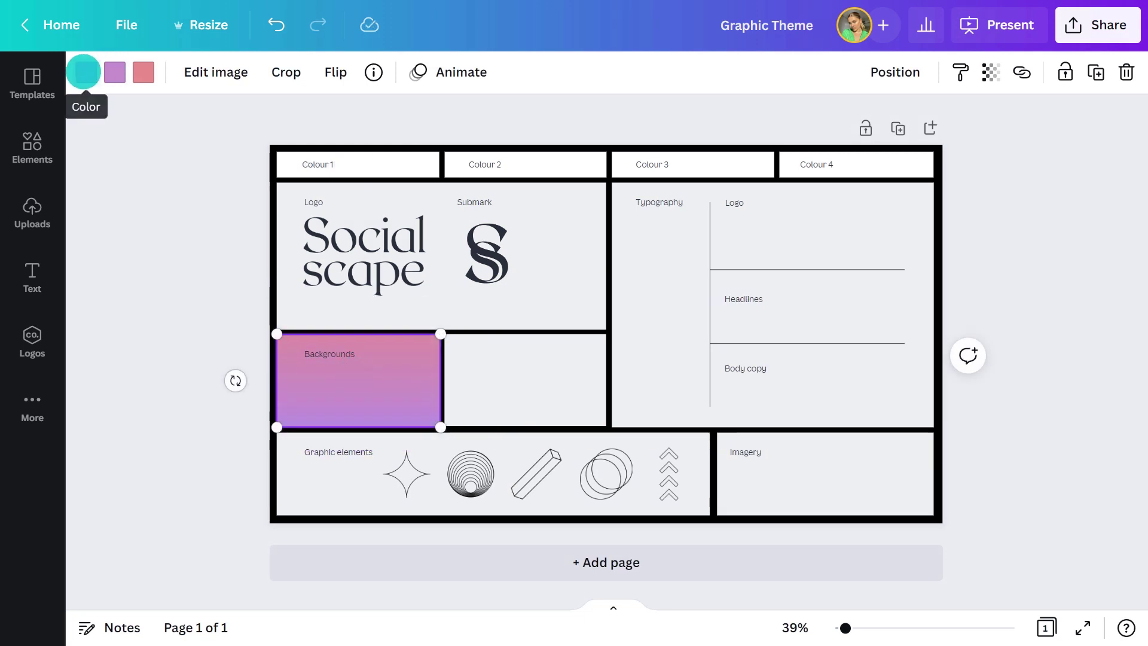
{"action": "left_click", "coordinate": [85, 72]}
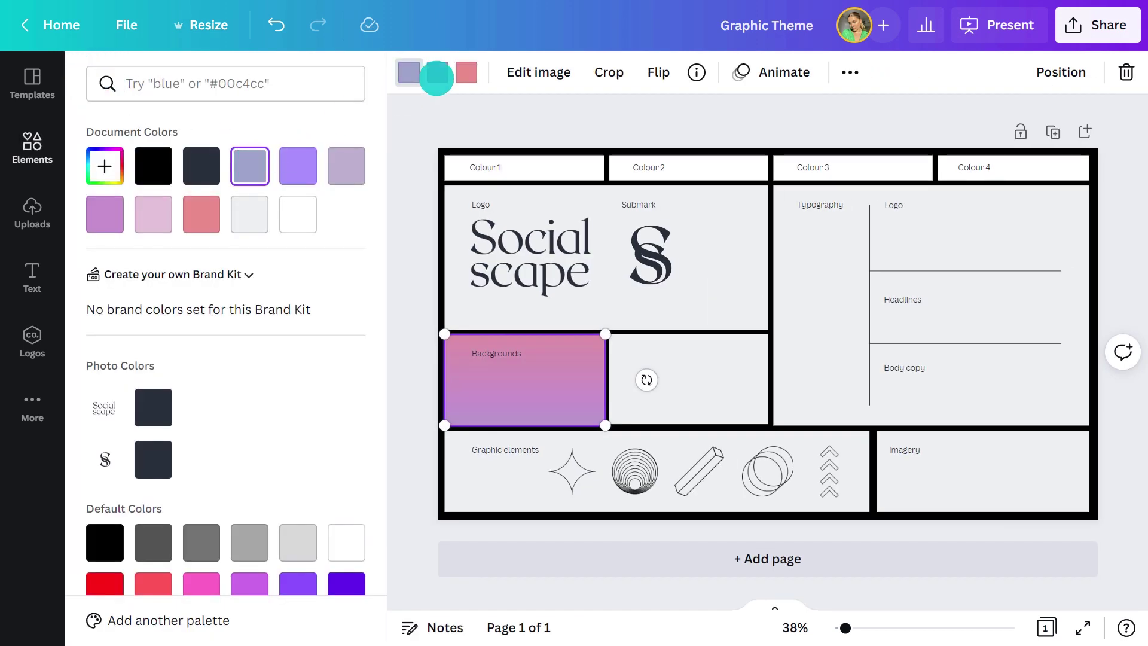
{"action": "left_click", "coordinate": [347, 160]}
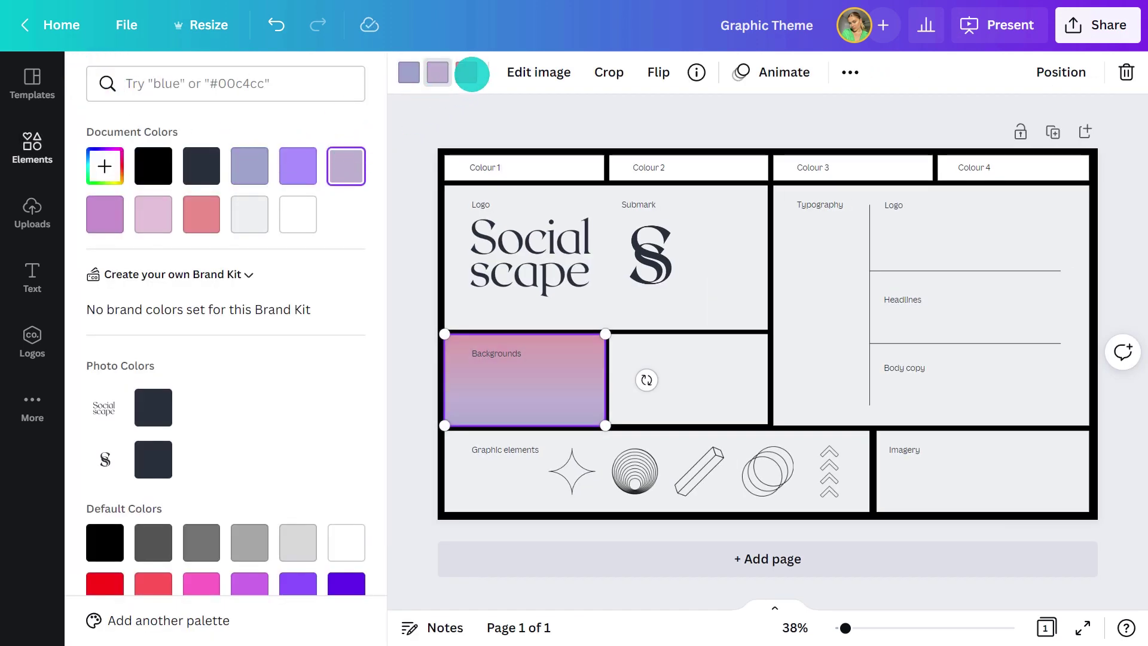
{"action": "left_click", "coordinate": [153, 212]}
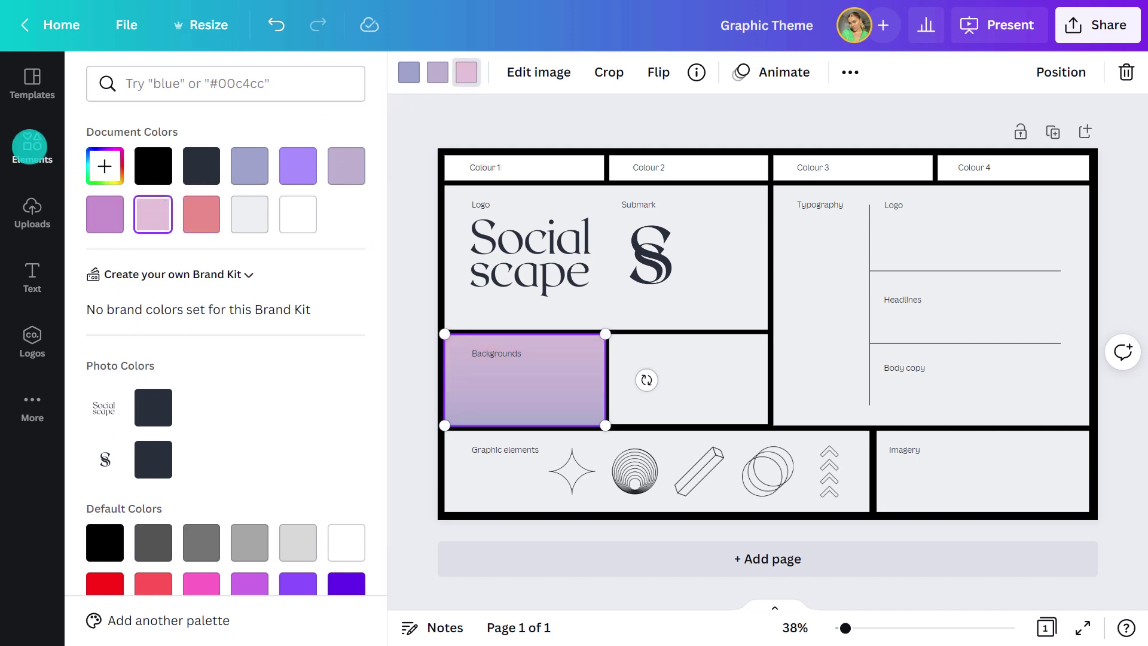
Add a 'circle gradient' element, shrink it to 252 px and recolour it peach
{"action": "left_click", "coordinate": [30, 146]}
{"action": "left_click", "coordinate": [206, 82]}
{"action": "type", "text": "circle gradient"}
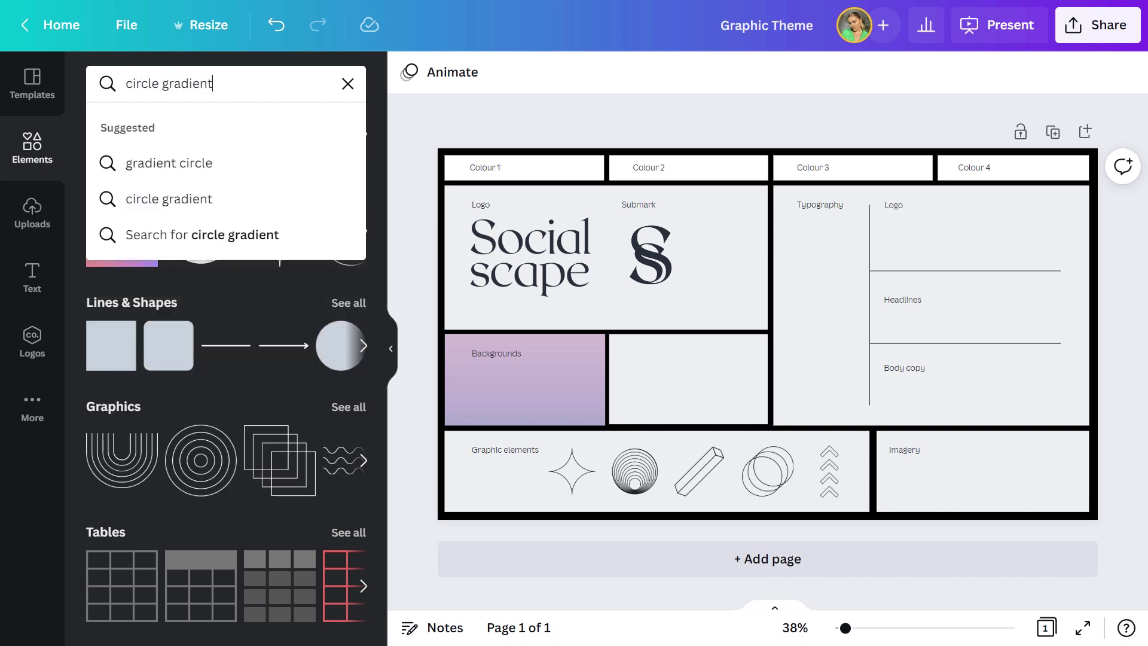
{"action": "key", "text": "Return"}
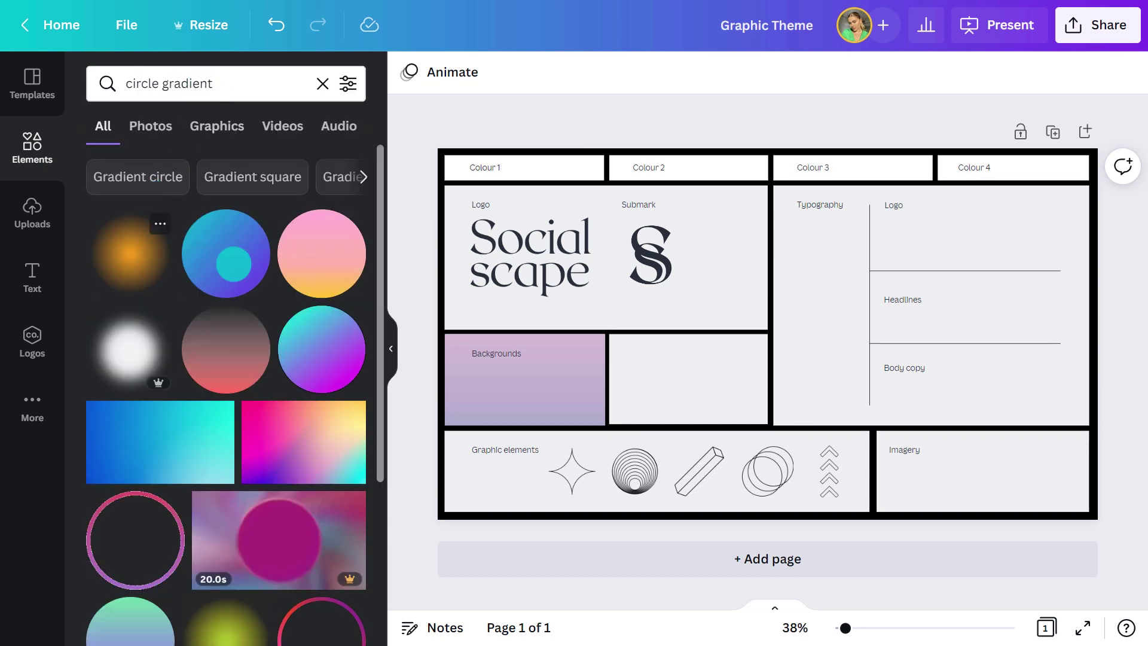
{"action": "left_click_drag", "start_coordinate": [130, 254], "coordinate": [650, 341]}
{"action": "left_click", "coordinate": [394, 344]}
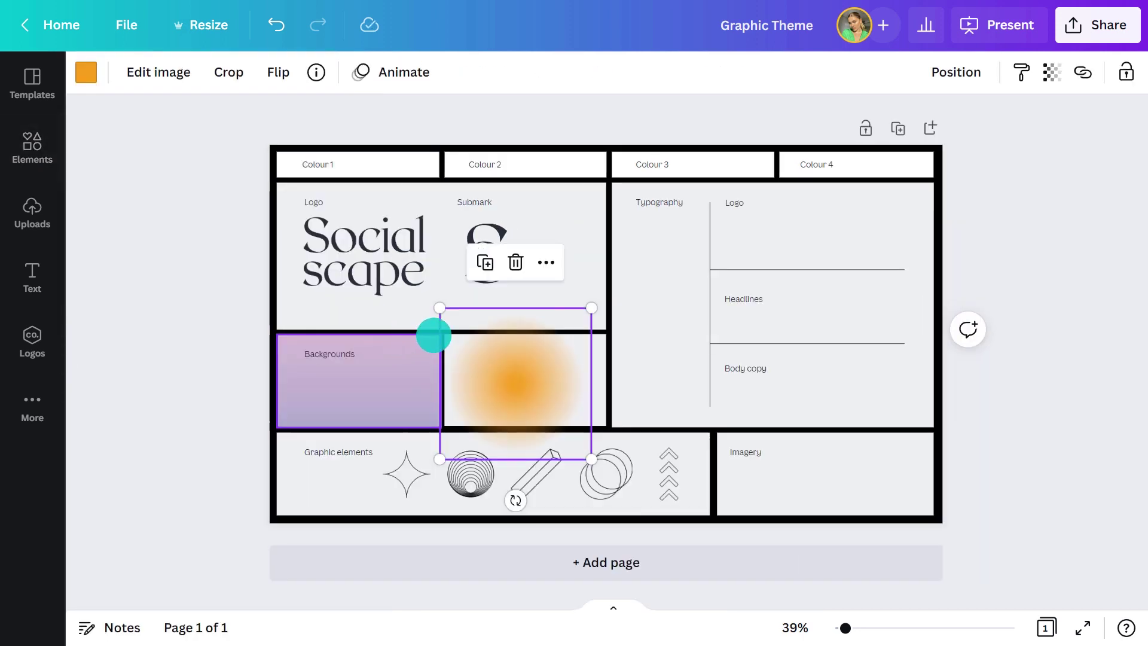
{"action": "left_click_drag", "start_coordinate": [590, 310], "coordinate": [510, 352]}
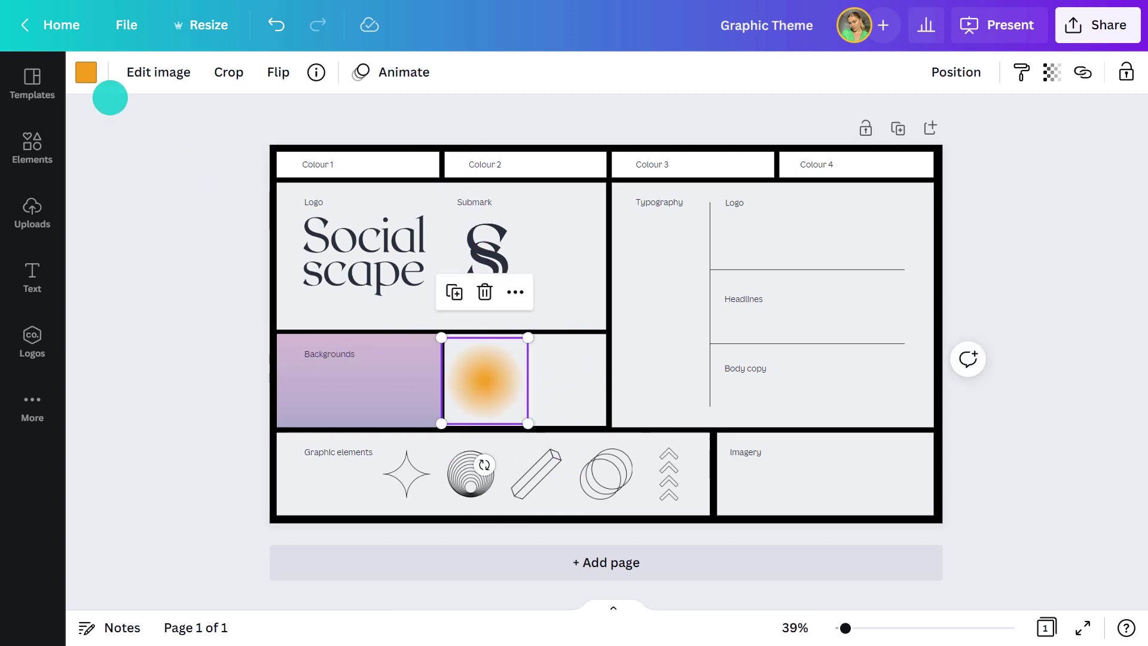
{"action": "left_click", "coordinate": [80, 74]}
{"action": "left_click", "coordinate": [203, 203]}
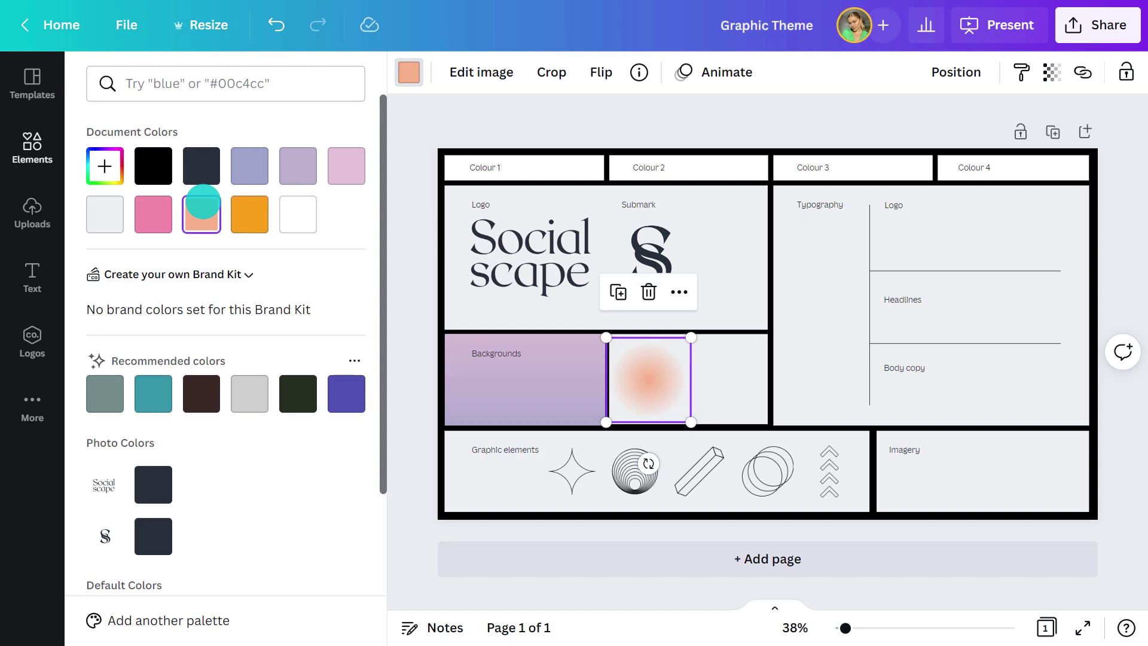
Duplicate the peach circle, move the copy right in Backgrounds and recolour it pink
{"action": "key", "text": "ctrl+d"}
{"action": "left_click_drag", "start_coordinate": [648, 376], "coordinate": [704, 369]}
{"action": "left_click", "coordinate": [155, 210]}
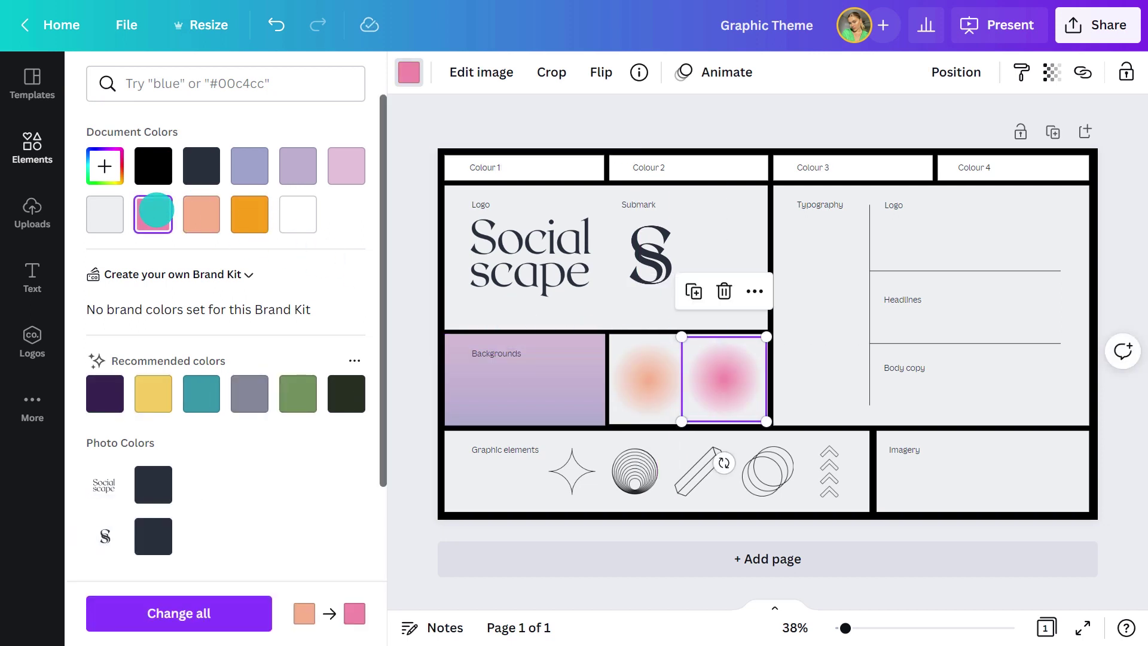
{"action": "left_click_drag", "start_coordinate": [431, 146], "coordinate": [393, 305]}
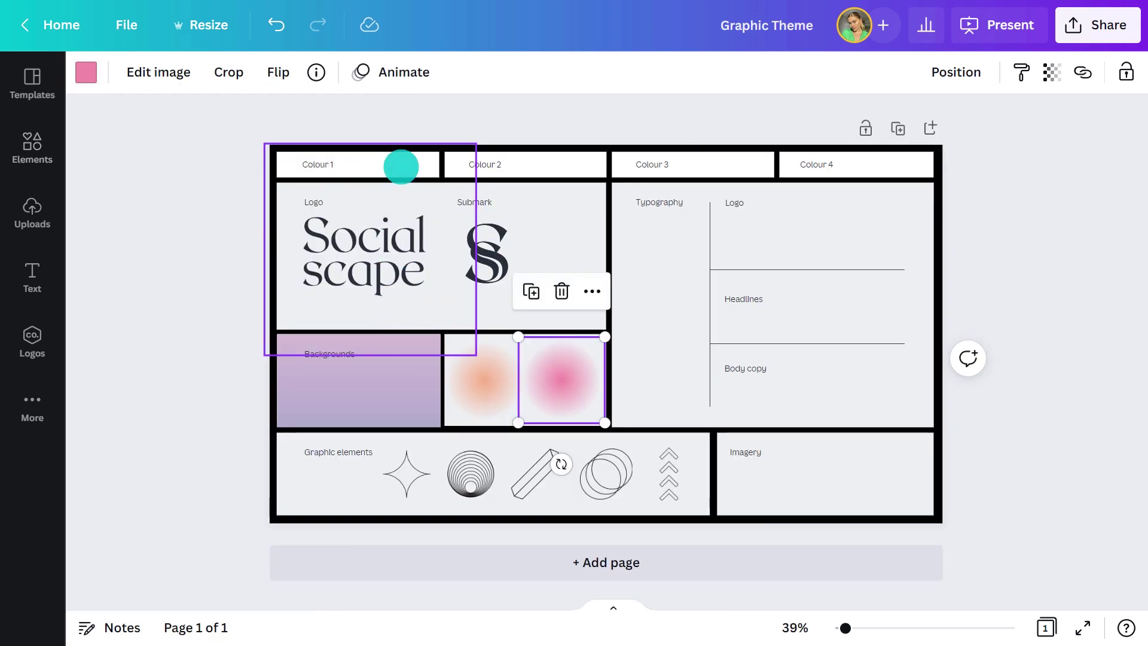
{"action": "left_click", "coordinate": [400, 166]}
Fill Colour 1 with the dark navy sampled from the submark S
{"action": "left_click", "coordinate": [183, 74]}
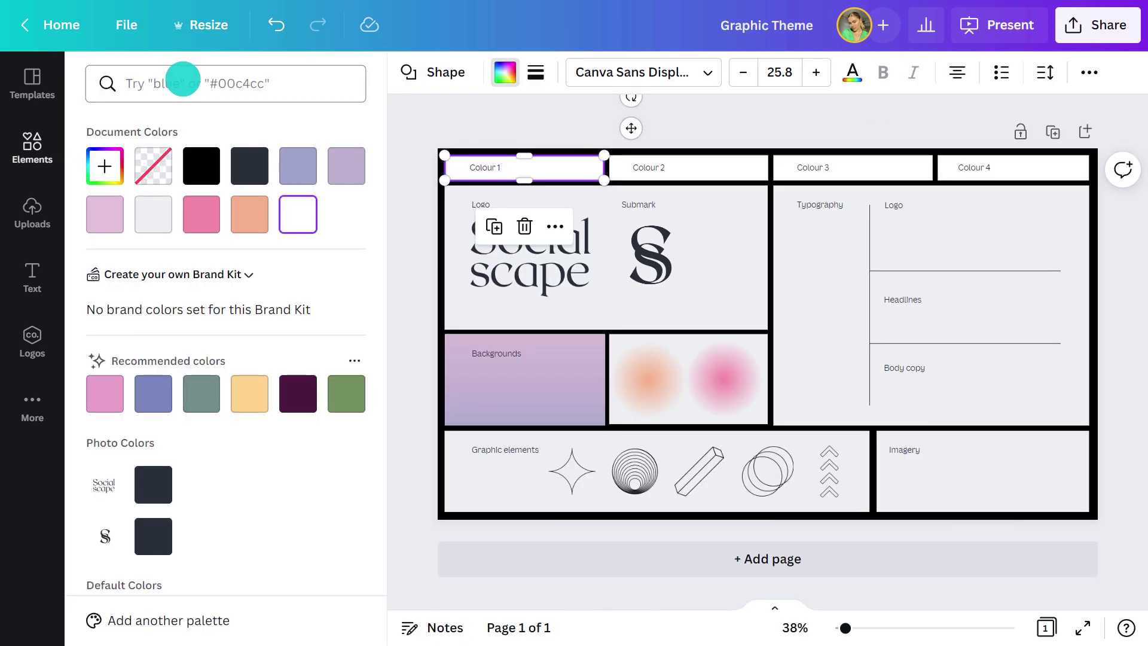
{"action": "left_click", "coordinate": [105, 164]}
{"action": "left_click", "coordinate": [318, 345]}
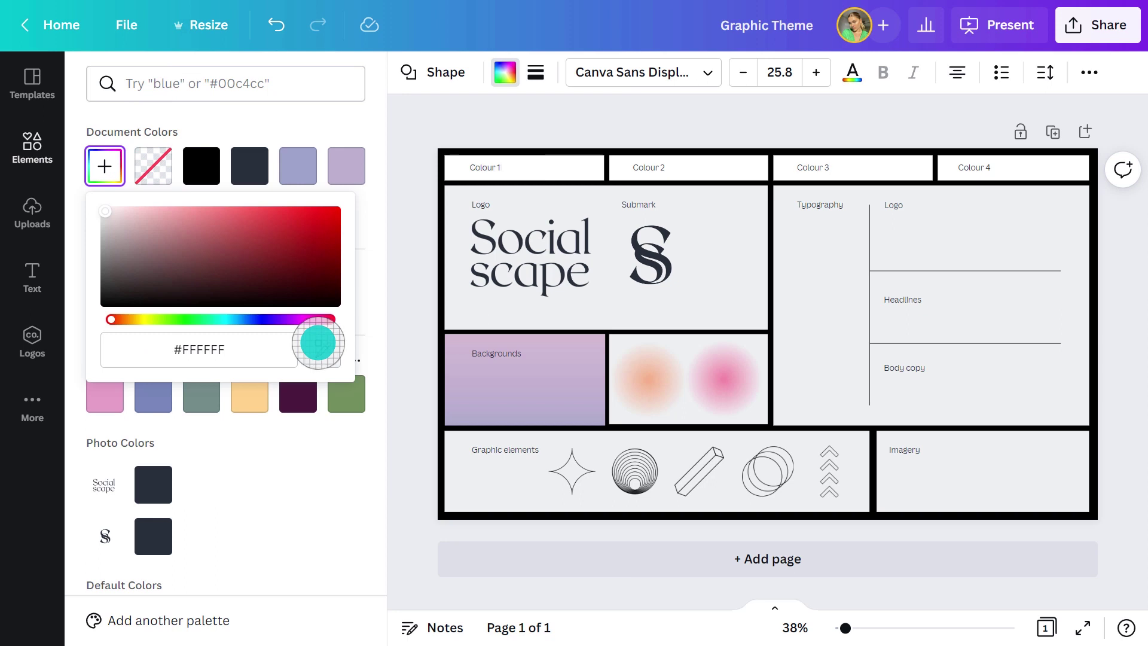
{"action": "left_click", "coordinate": [661, 249]}
Fill Colour 2 with the peach sampled from the gradient circle
{"action": "left_click", "coordinate": [733, 162]}
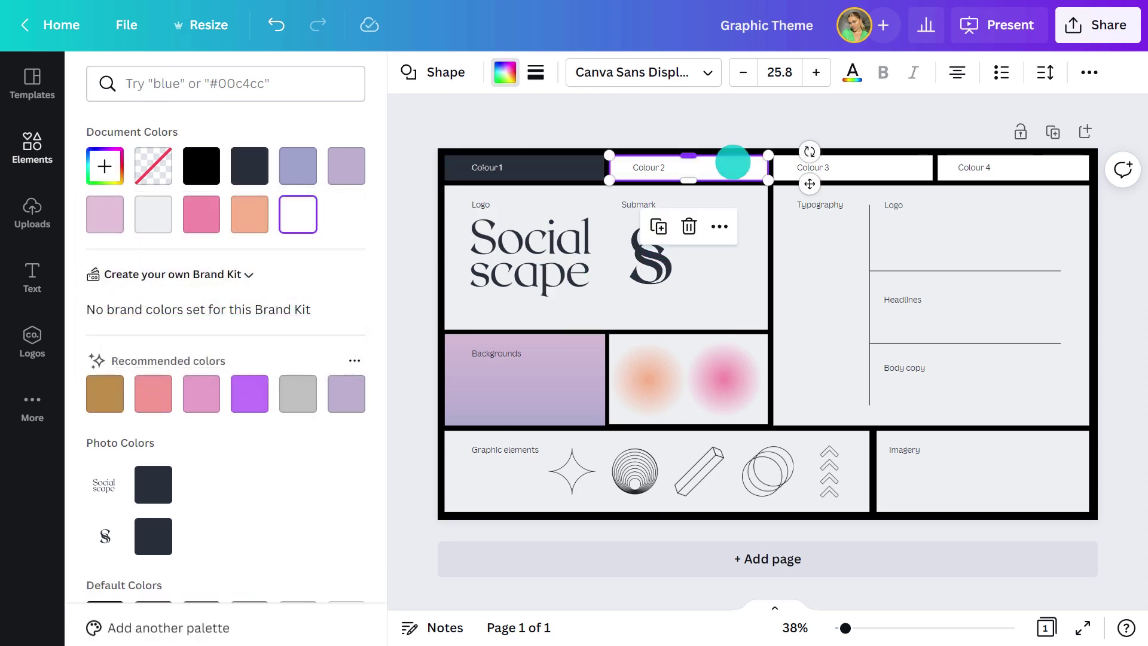
{"action": "left_click", "coordinate": [105, 166]}
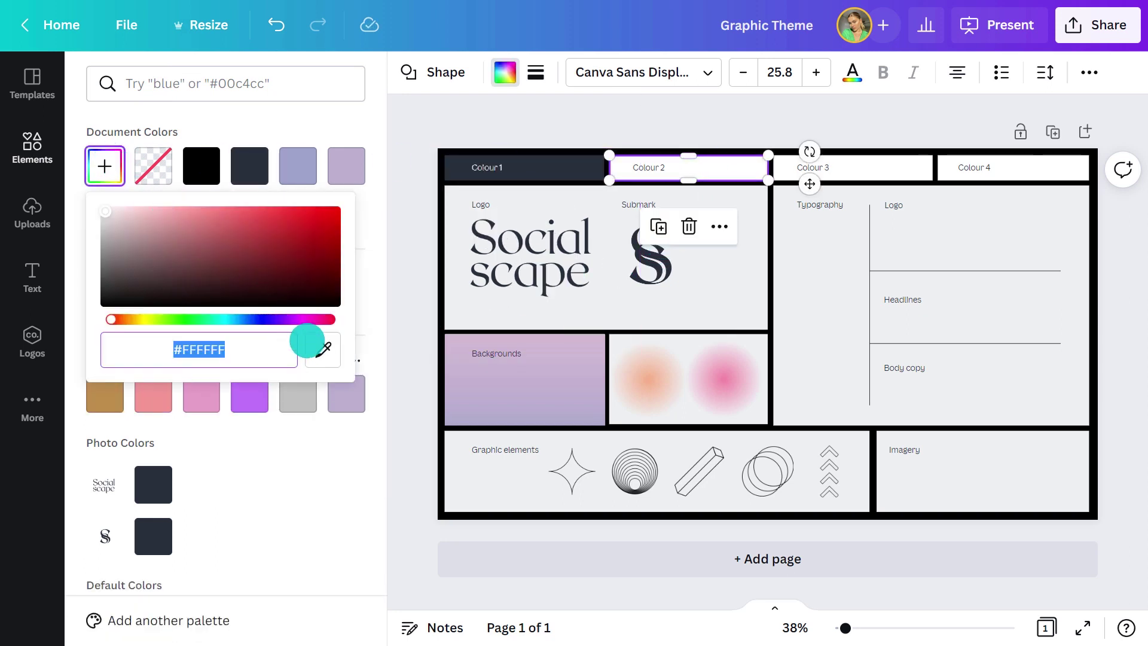
{"action": "left_click", "coordinate": [312, 343]}
{"action": "left_click", "coordinate": [644, 375]}
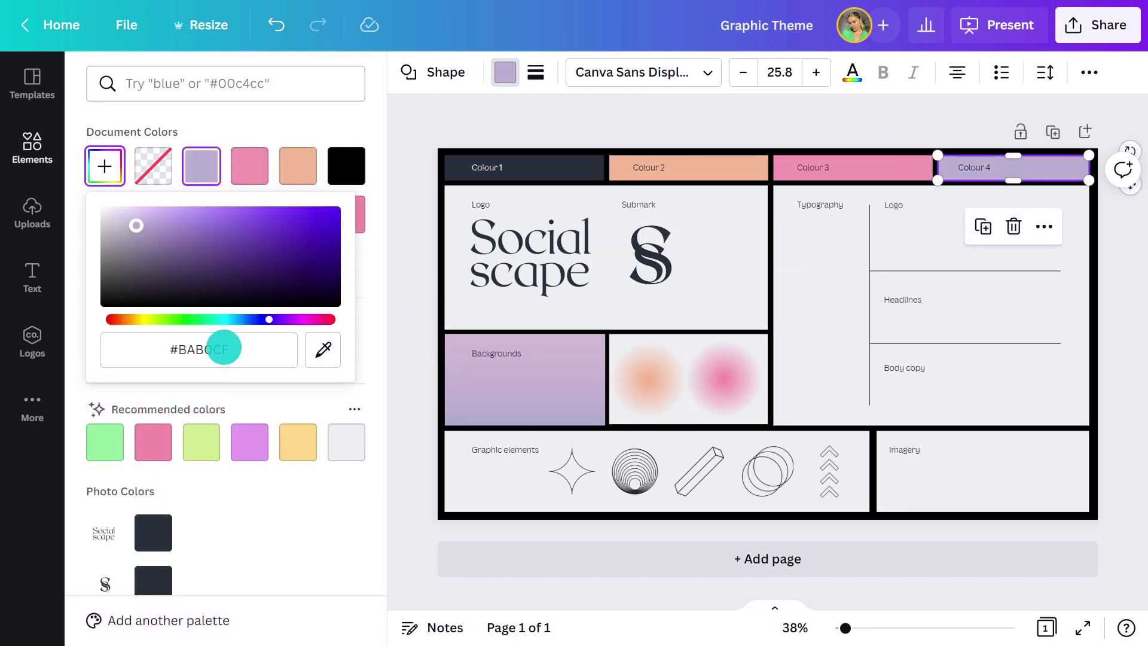
{"action": "left_click", "coordinate": [33, 398]}
Search Pexels for 'startup', add the three-women-at-a-laptop photo and resize it into a wide strip
{"action": "scroll", "coordinate": [375, 366], "scroll_direction": "down", "scroll_amount": 10}
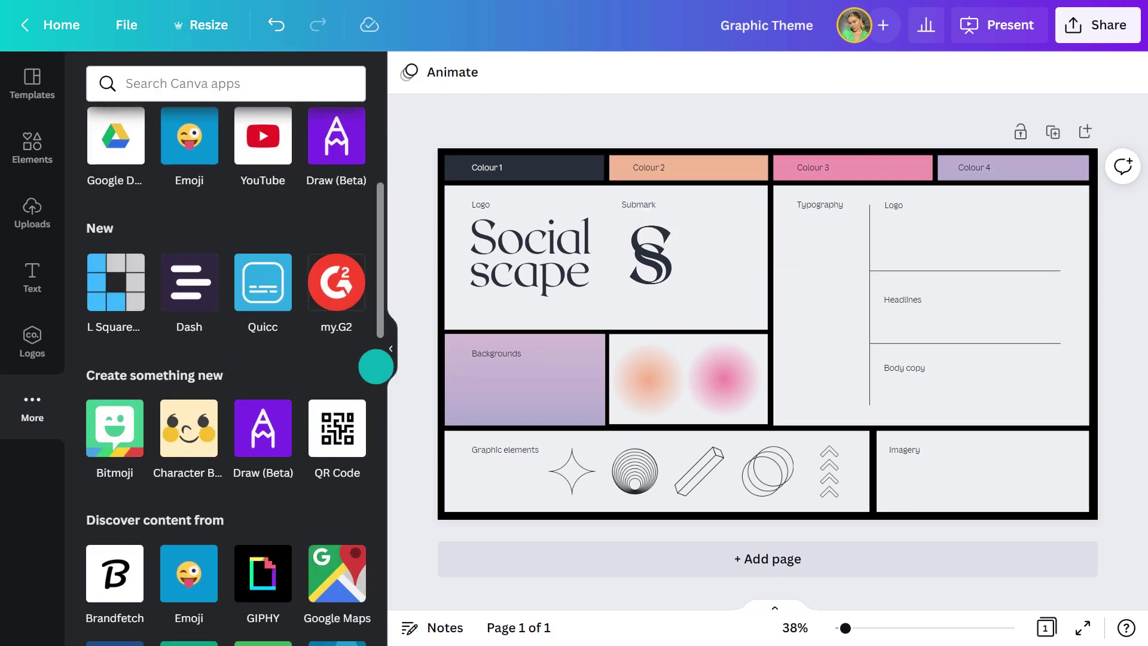
{"action": "scroll", "coordinate": [376, 367], "scroll_direction": "down", "scroll_amount": 1}
{"action": "left_click", "coordinate": [179, 362]}
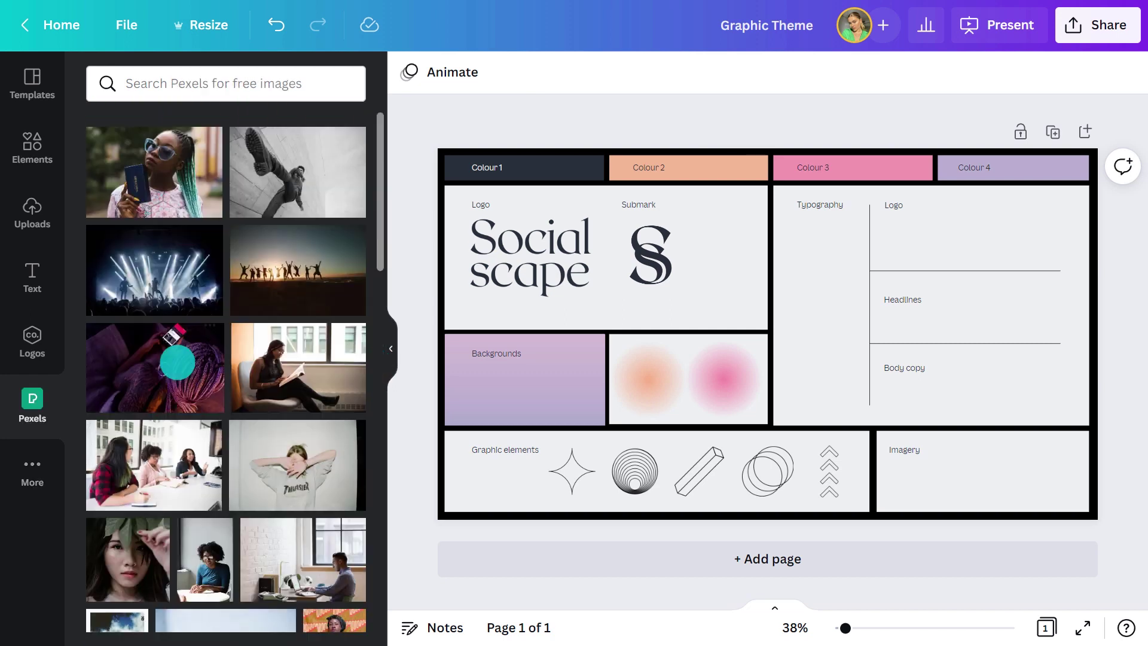
{"action": "left_click", "coordinate": [227, 83]}
{"action": "type", "text": "startup"}
{"action": "key", "text": "Return"}
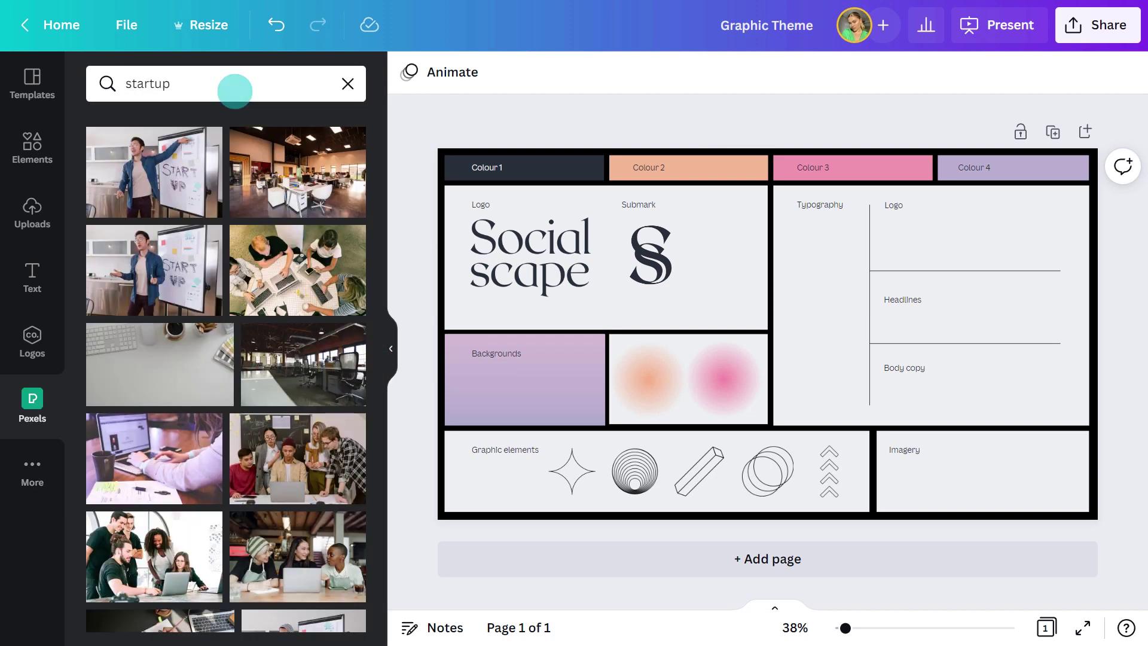
{"action": "left_click_drag", "start_coordinate": [380, 157], "coordinate": [387, 245]}
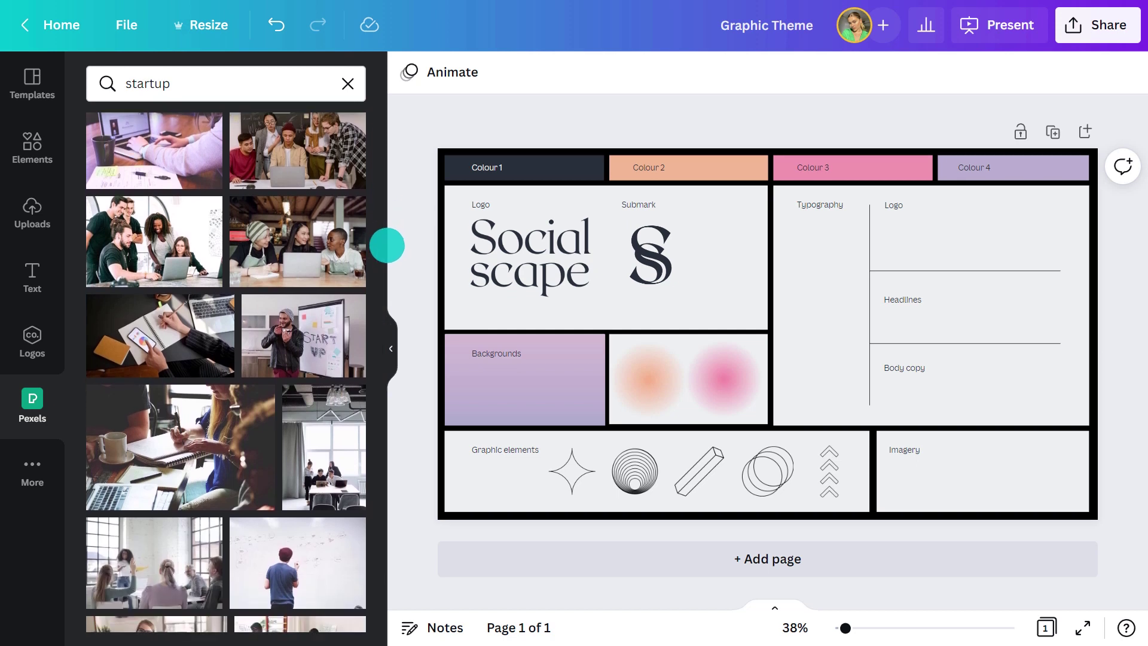
{"action": "left_click", "coordinate": [330, 254]}
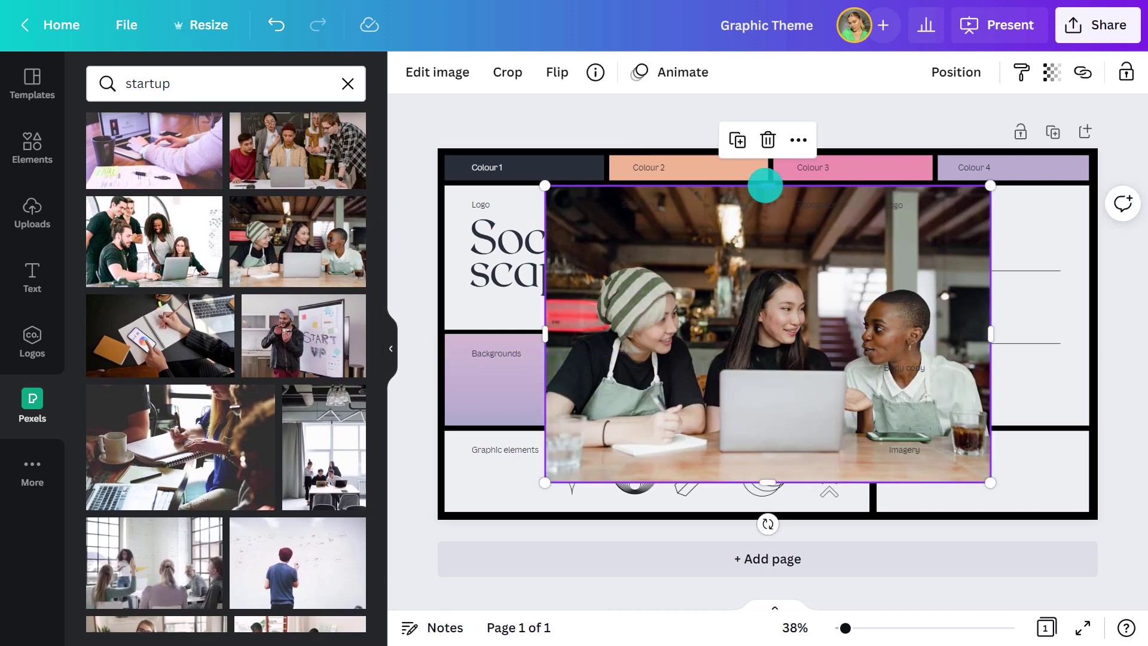
{"action": "left_click_drag", "start_coordinate": [766, 185], "coordinate": [751, 261]}
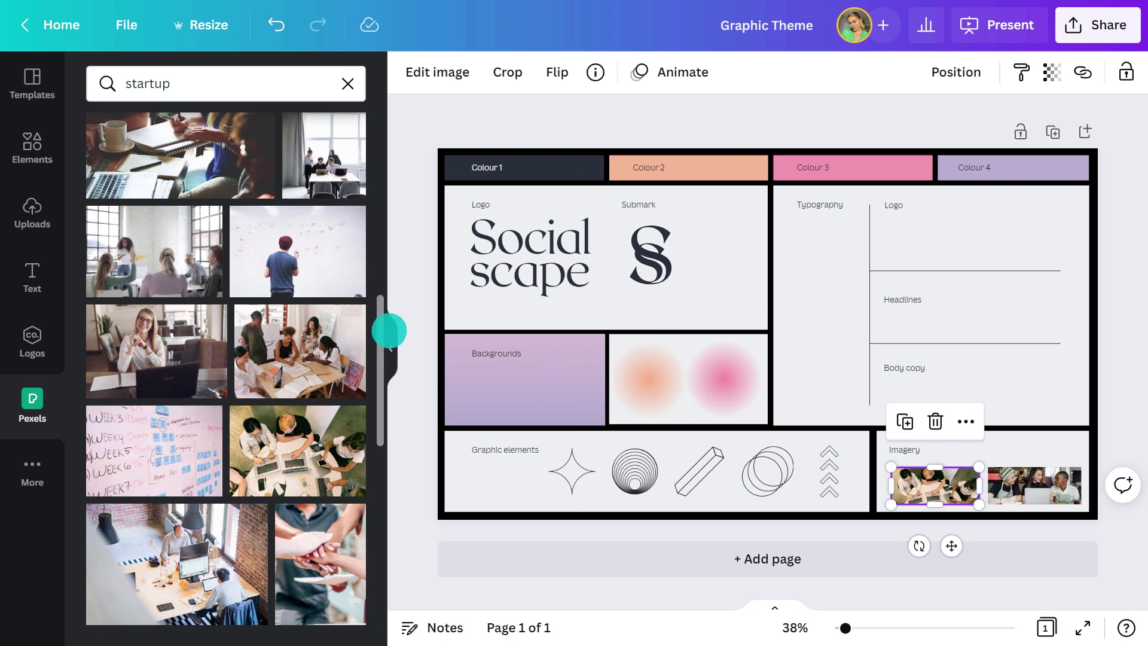
Apply the Lavender duotone filter to the first Imagery photo
{"action": "left_click", "coordinate": [389, 338]}
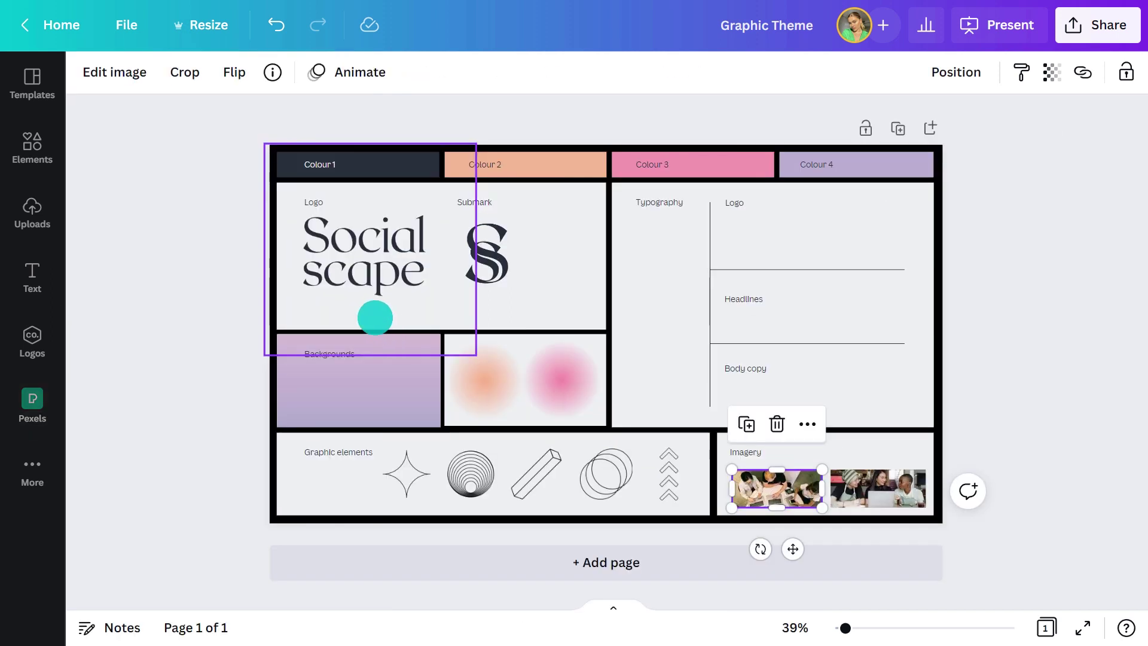
{"action": "left_click", "coordinate": [114, 73]}
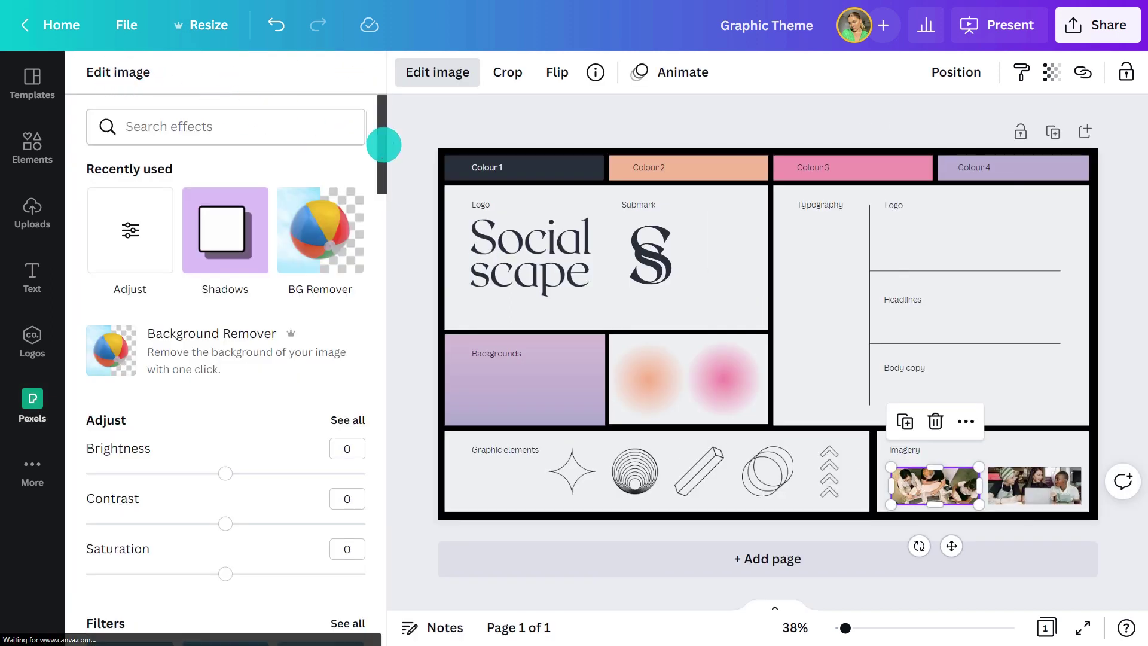
{"action": "left_click_drag", "start_coordinate": [384, 142], "coordinate": [386, 377]}
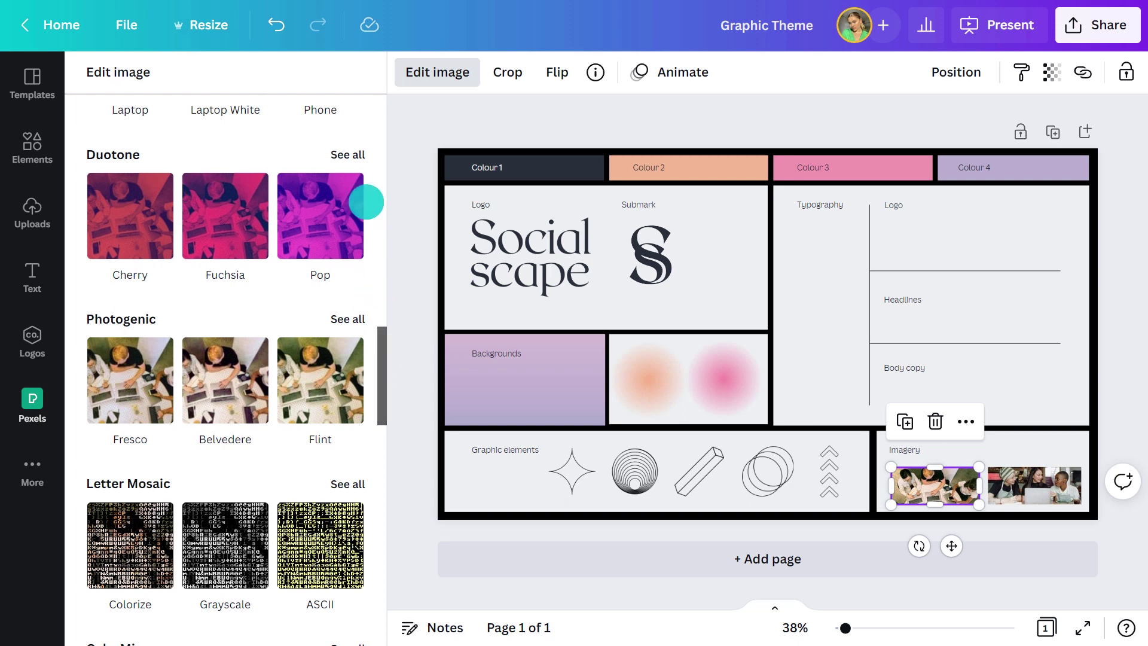
{"action": "left_click", "coordinate": [360, 158]}
{"action": "scroll", "coordinate": [362, 162], "scroll_direction": "down", "scroll_amount": 6}
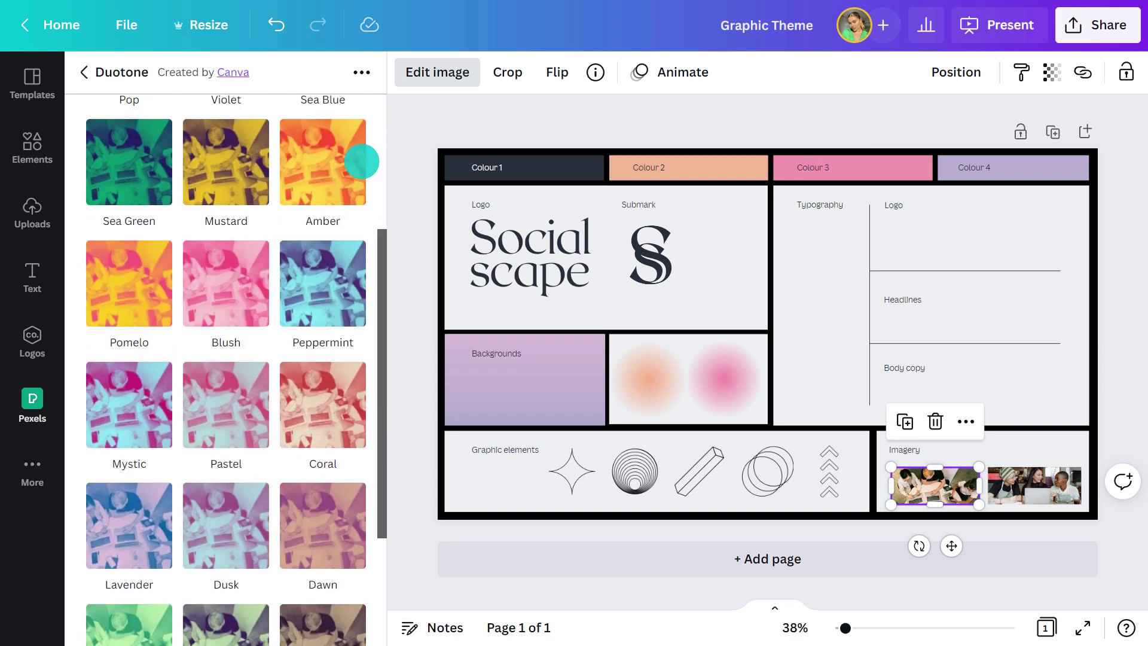
{"action": "left_click", "coordinate": [111, 375]}
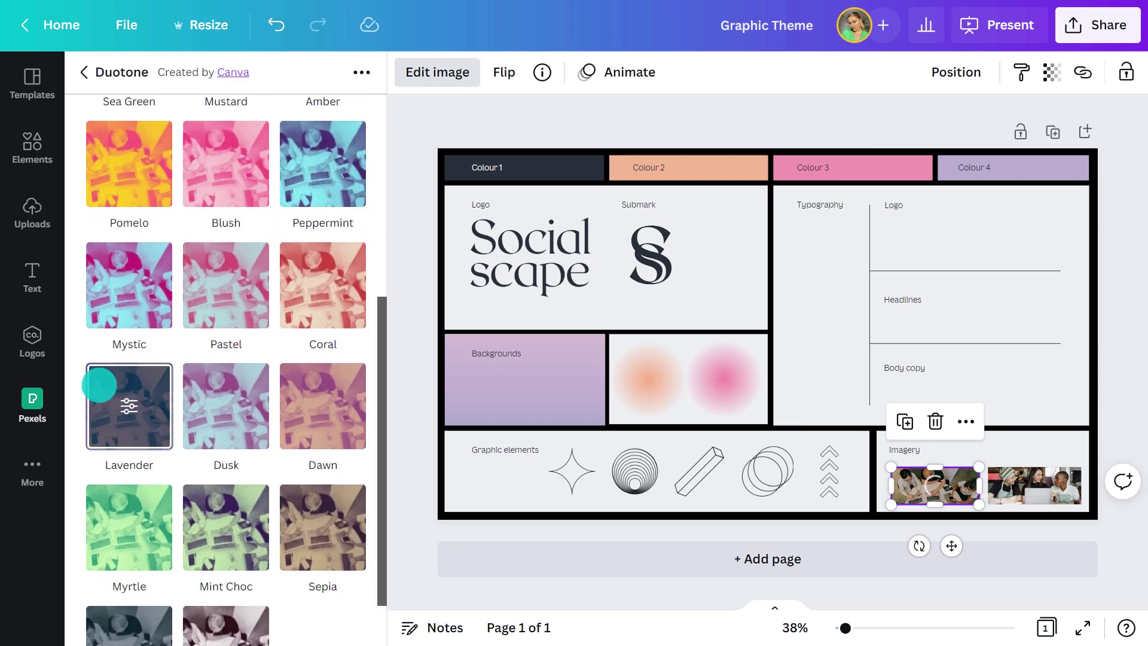
{"action": "left_click", "coordinate": [282, 600]}
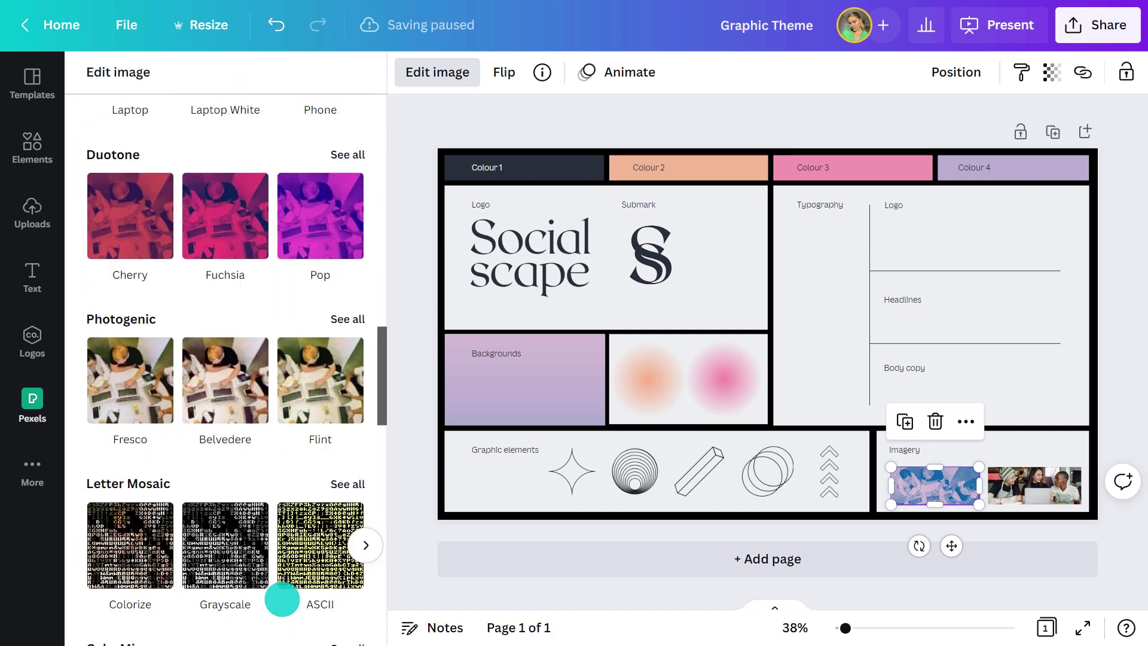
Give the second Imagery photo the same Lavender duotone tint
{"action": "left_click", "coordinate": [1028, 486]}
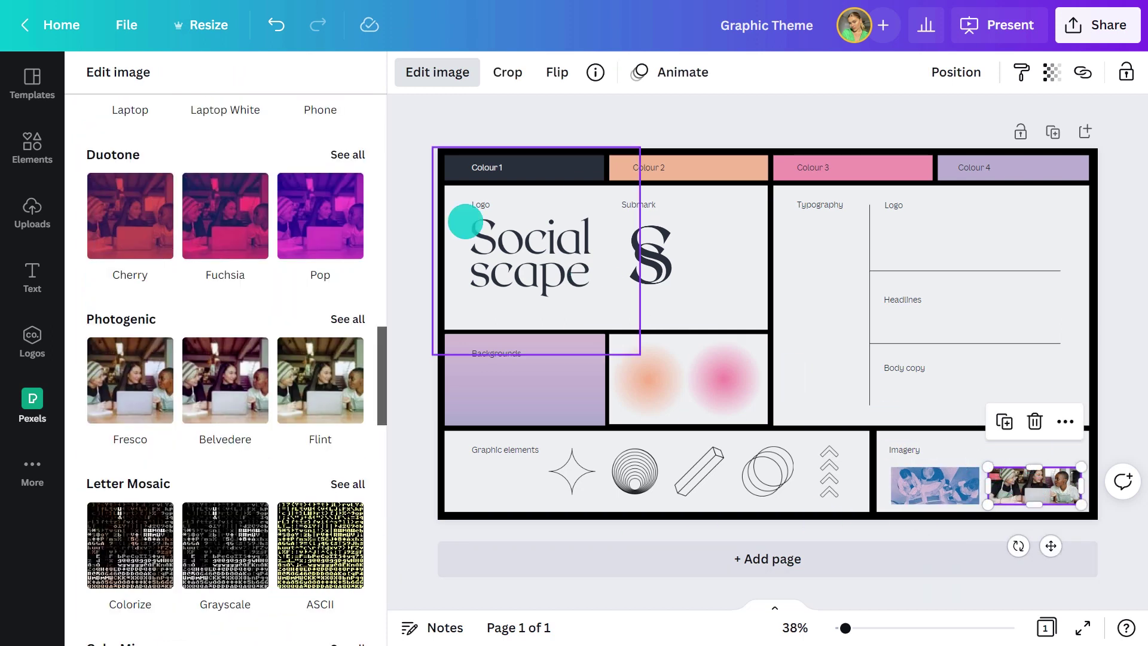
{"action": "left_click", "coordinate": [338, 156]}
{"action": "scroll", "coordinate": [376, 176], "scroll_direction": "down", "scroll_amount": 7}
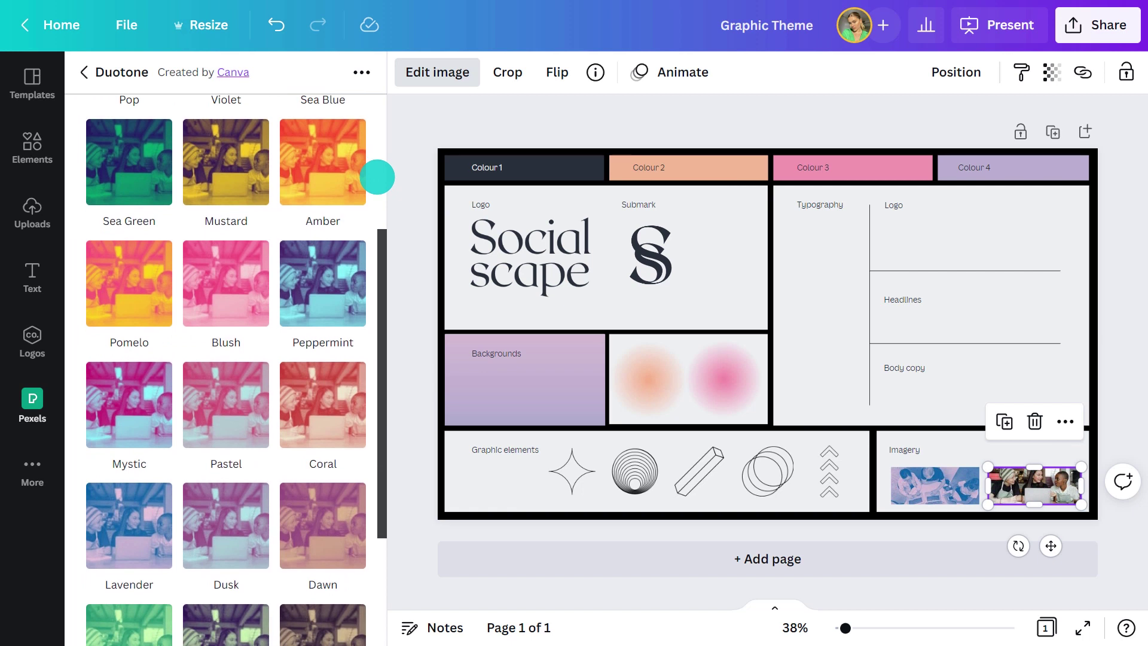
{"action": "left_click", "coordinate": [129, 334]}
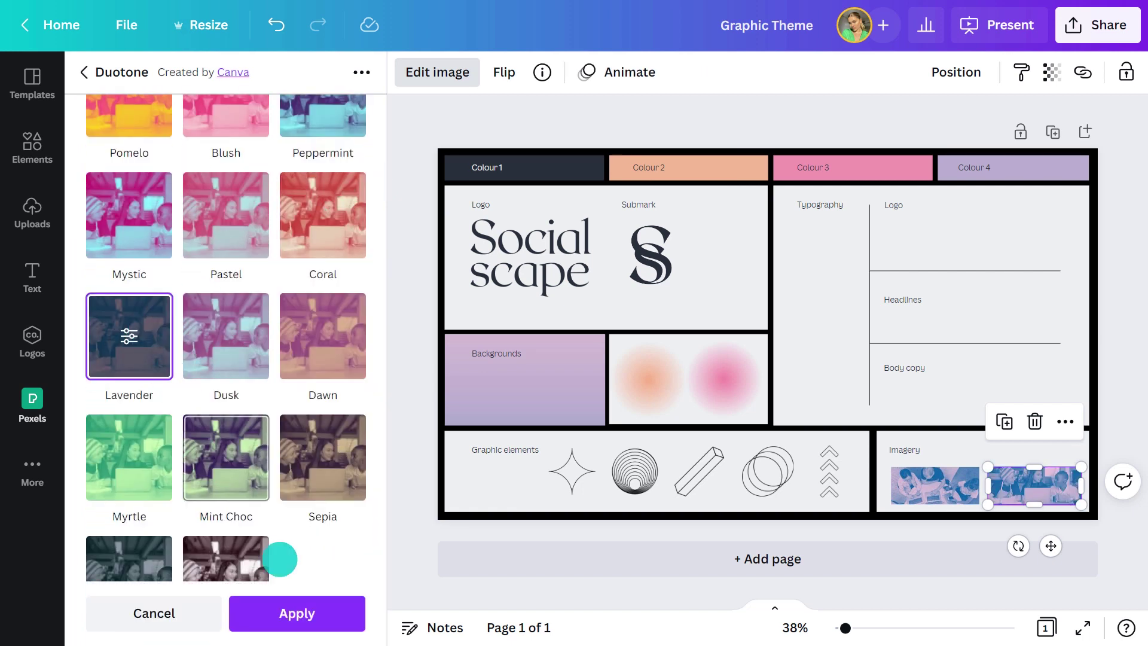
{"action": "left_click", "coordinate": [314, 616]}
{"action": "left_click", "coordinate": [393, 380]}
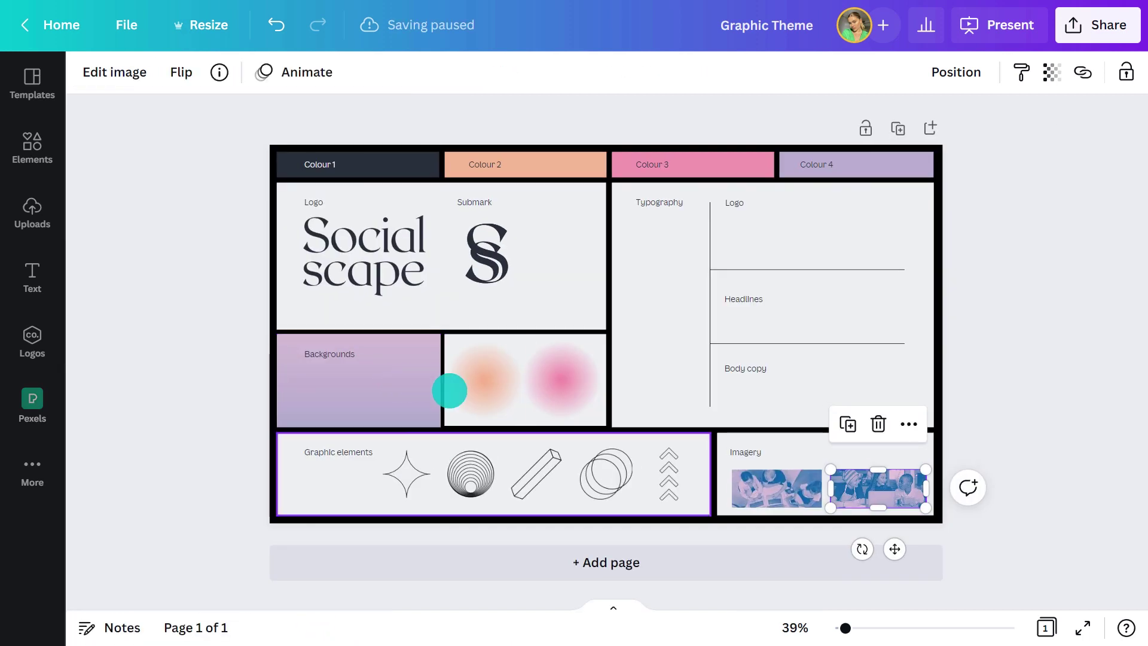
Change the Imagery label to 'Imagery treatment > Duotone > Lavender'
{"action": "double_click", "coordinate": [731, 448]}
{"action": "type", "text": "treatment >"}
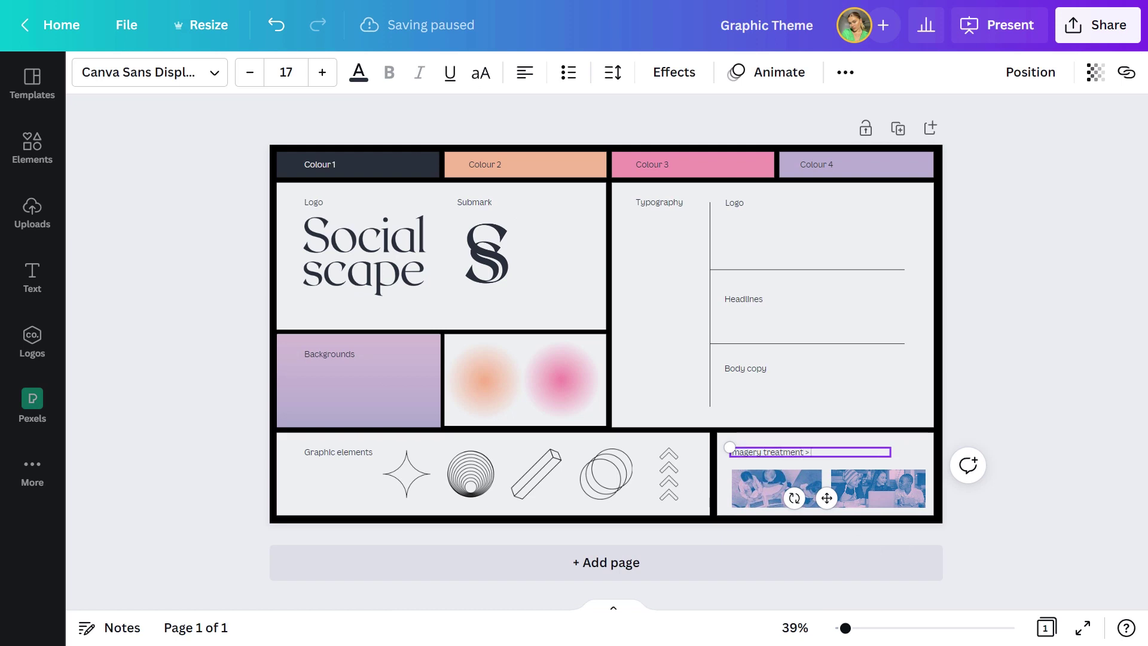
{"action": "type", "text": " Duotone > Lavender"}
{"action": "key", "text": "Escape"}
{"action": "key", "text": "Escape"}
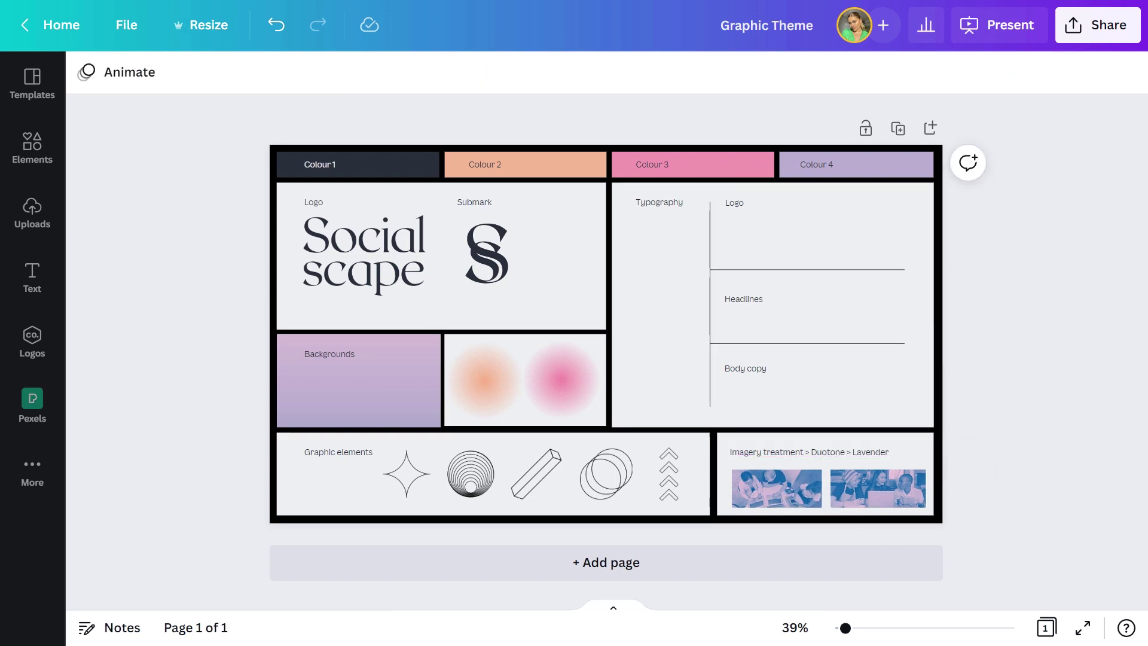
Add a logo font sample text box under the Typography Logo heading and enlarge it
{"action": "key", "text": "t"}
{"action": "left_click_drag", "start_coordinate": [621, 379], "coordinate": [783, 277]}
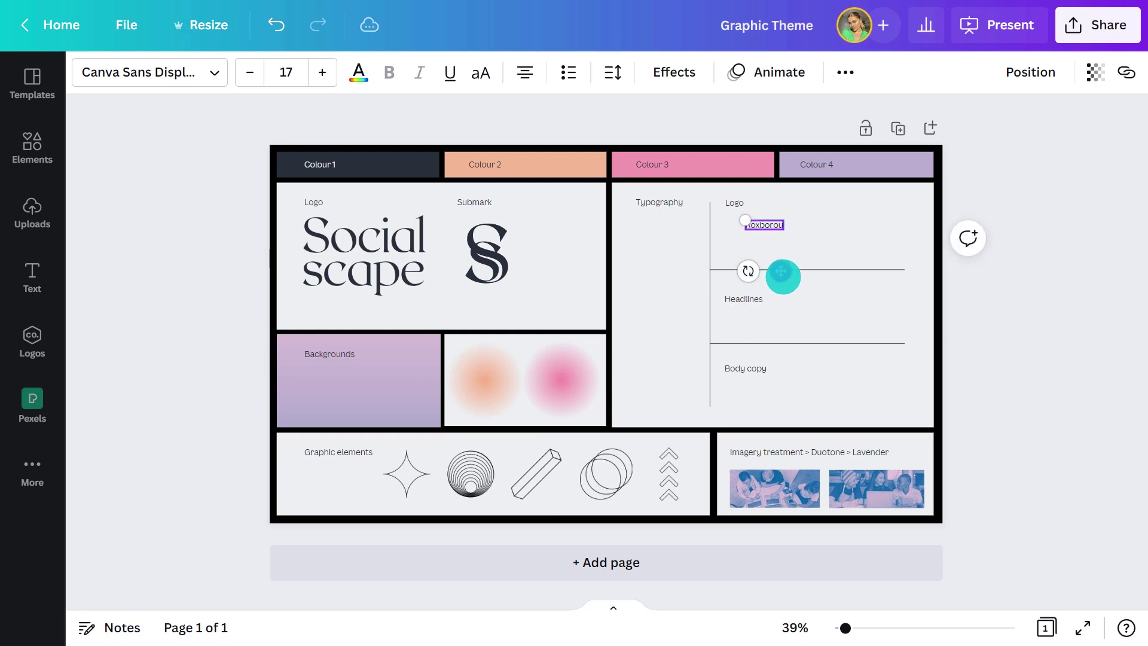
{"action": "left_click_drag", "start_coordinate": [788, 241], "coordinate": [917, 276]}
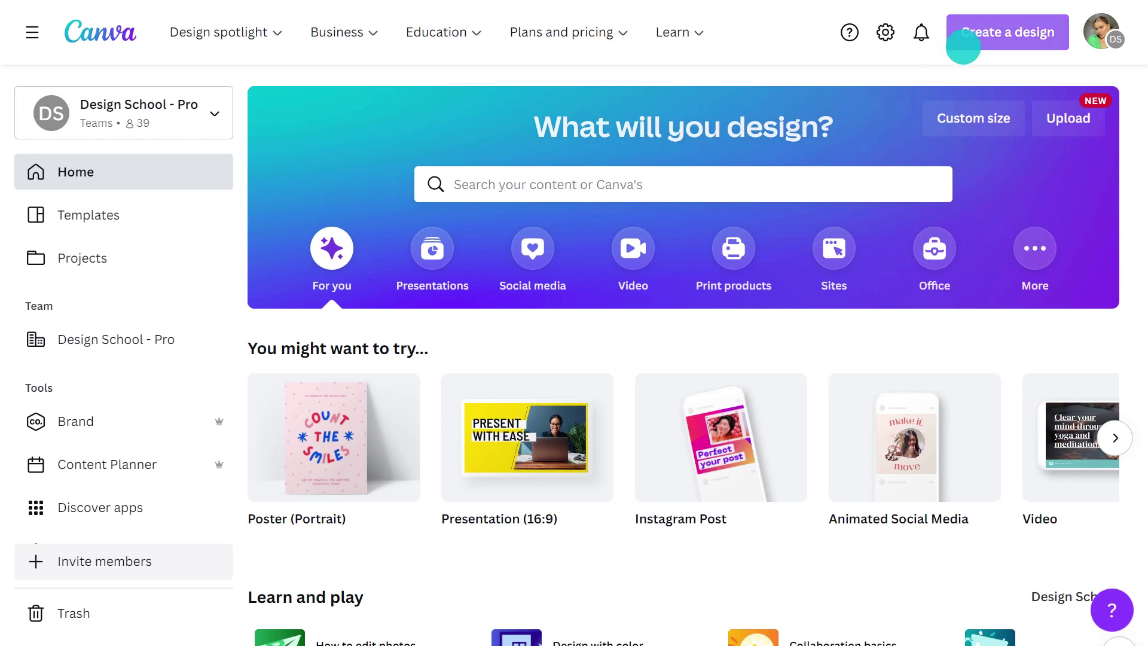
Create a new flyer design and copy the lavender Backgrounds gradient panel from the board
{"action": "left_click", "coordinate": [963, 37]}
{"action": "scroll", "coordinate": [1030, 190], "scroll_direction": "down", "scroll_amount": 1}
{"action": "scroll", "coordinate": [1028, 189], "scroll_direction": "down", "scroll_amount": 8}
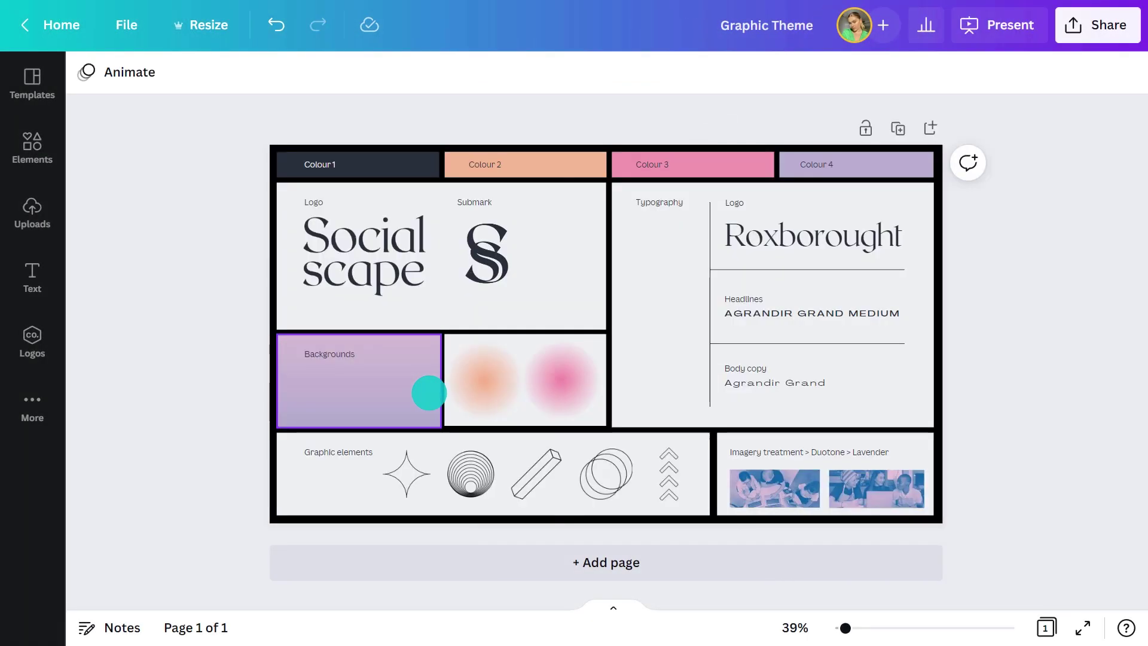
{"action": "left_click", "coordinate": [428, 393]}
{"action": "key", "text": "ctrl+c"}
Paste the lavender gradient, crop-stretch it to fill the flyer page, then paste the peach glow
{"action": "key", "text": "ctrl+v"}
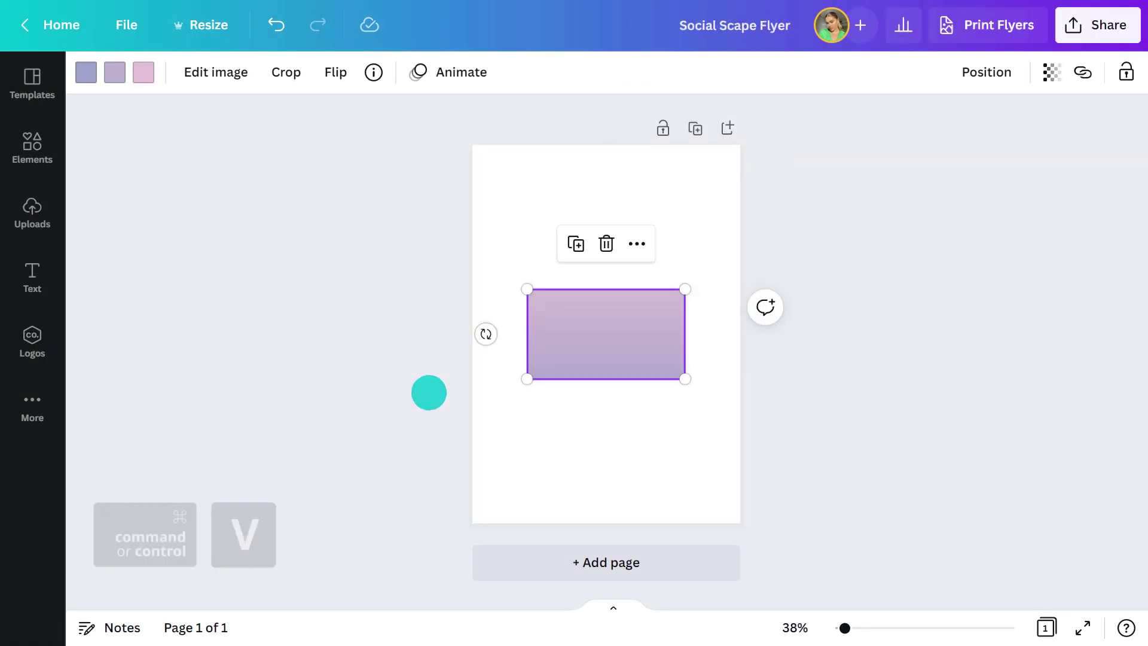
{"action": "left_click", "coordinate": [300, 78]}
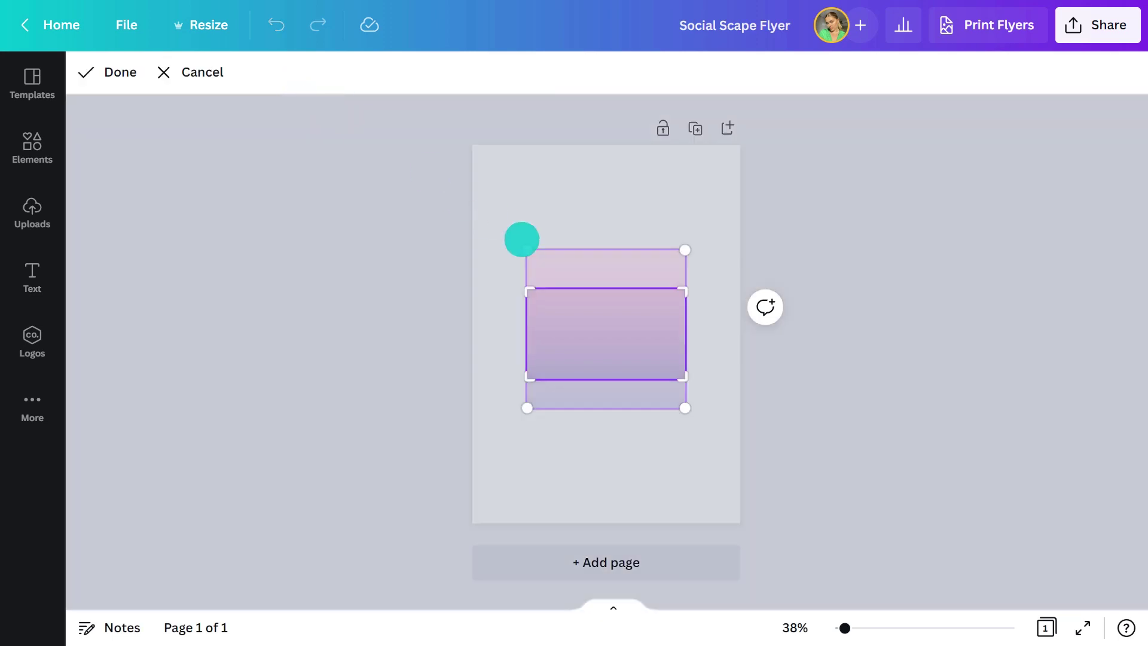
{"action": "left_click_drag", "start_coordinate": [520, 239], "coordinate": [446, 113]}
{"action": "left_click_drag", "start_coordinate": [684, 407], "coordinate": [800, 542]}
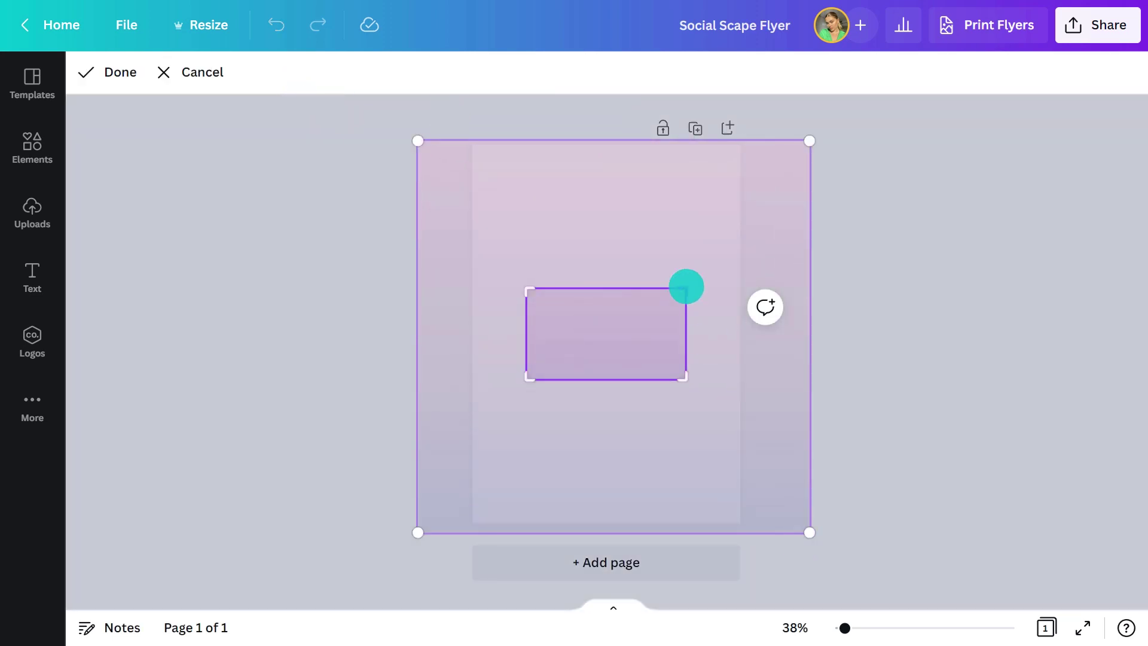
{"action": "left_click_drag", "start_coordinate": [685, 288], "coordinate": [751, 141]}
{"action": "left_click_drag", "start_coordinate": [526, 379], "coordinate": [459, 517]}
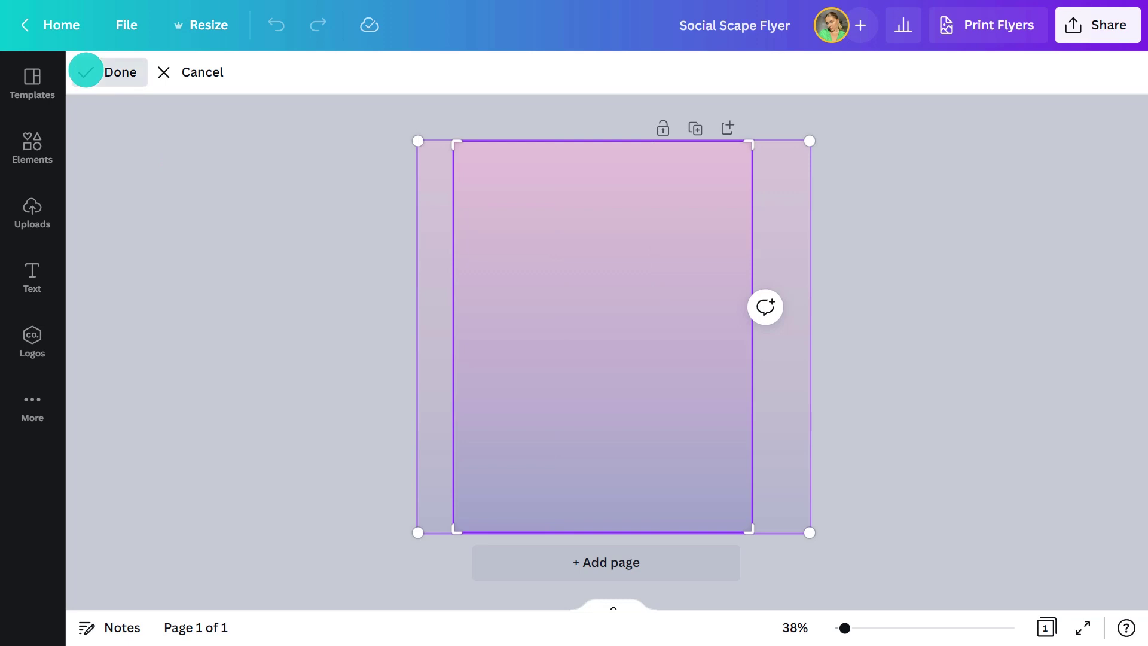
{"action": "left_click", "coordinate": [85, 72]}
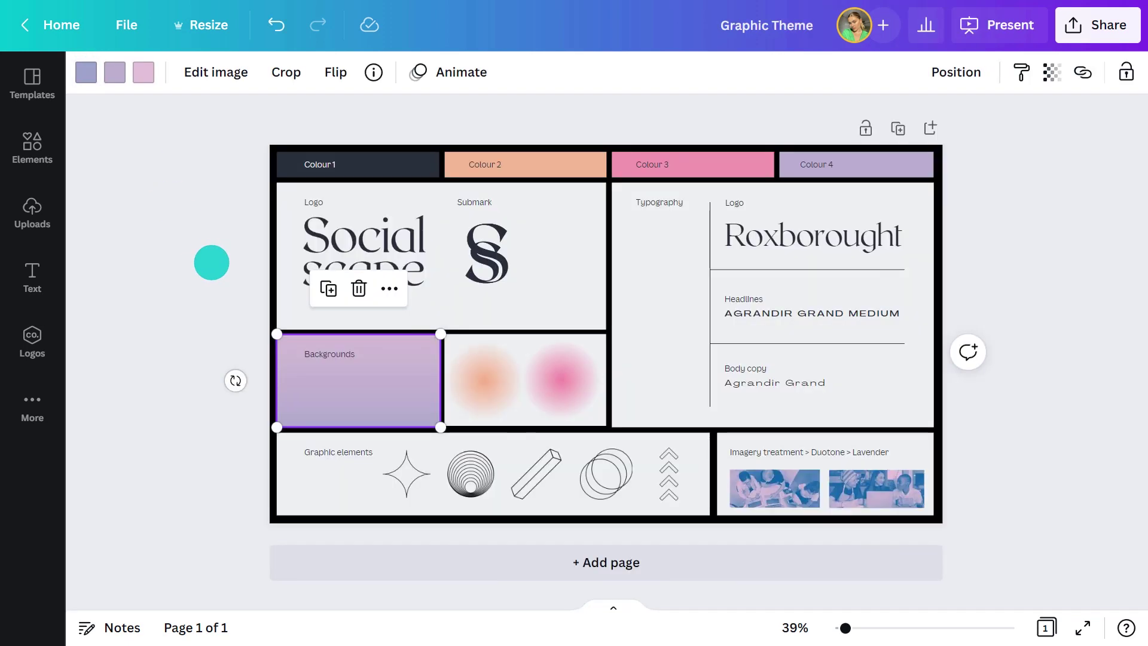
{"action": "key", "text": "ctrl+c"}
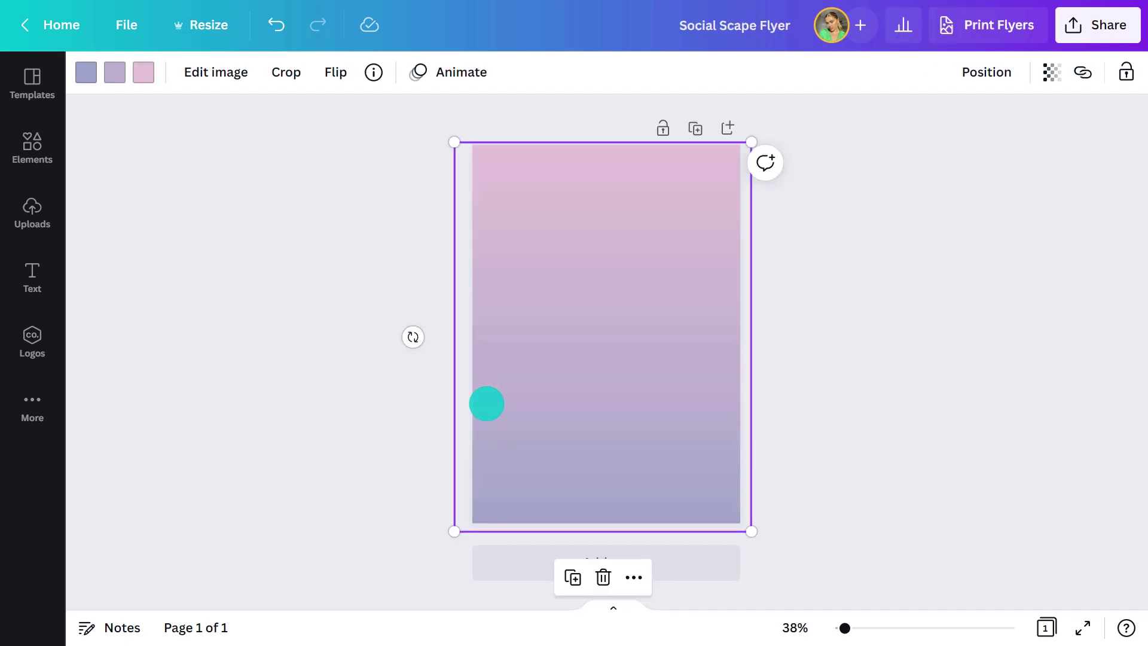
{"action": "key", "text": "ctrl+v"}
Stretch the pasted orange-to-lavender gradient so it covers the whole flyer page
{"action": "left_click_drag", "start_coordinate": [636, 329], "coordinate": [361, 70]}
{"action": "left_click_drag", "start_coordinate": [361, 412], "coordinate": [163, 523]}
{"action": "left_click_drag", "start_coordinate": [371, 282], "coordinate": [375, 283]}
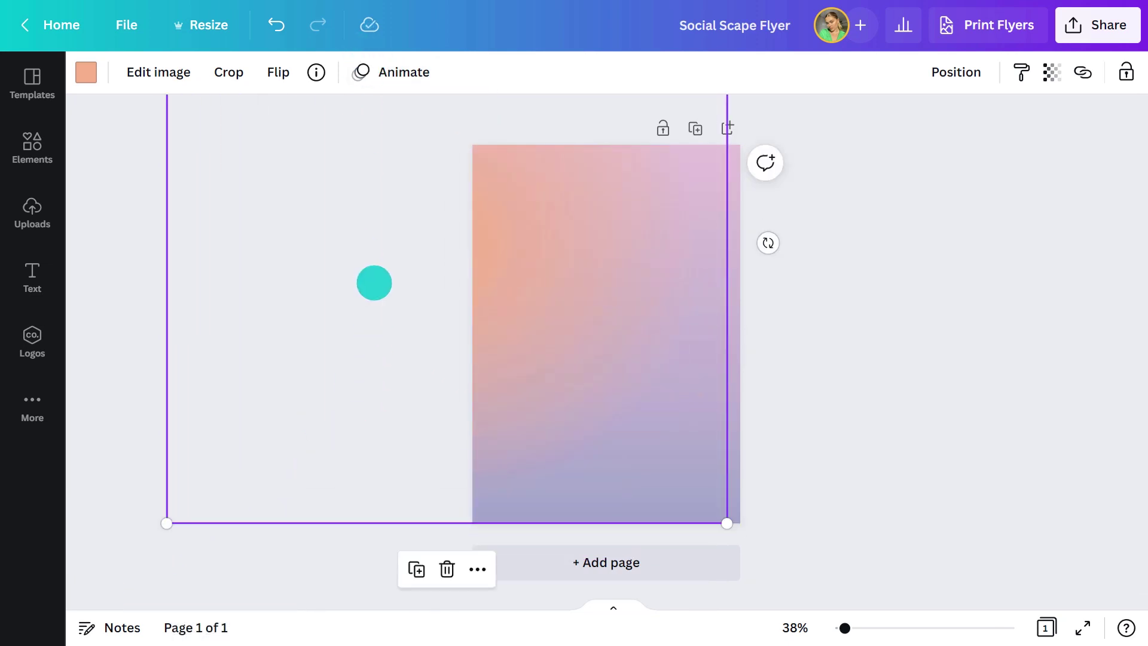
Add a thin dark line and angle it to divide the flyer into panels
{"action": "key", "text": "l"}
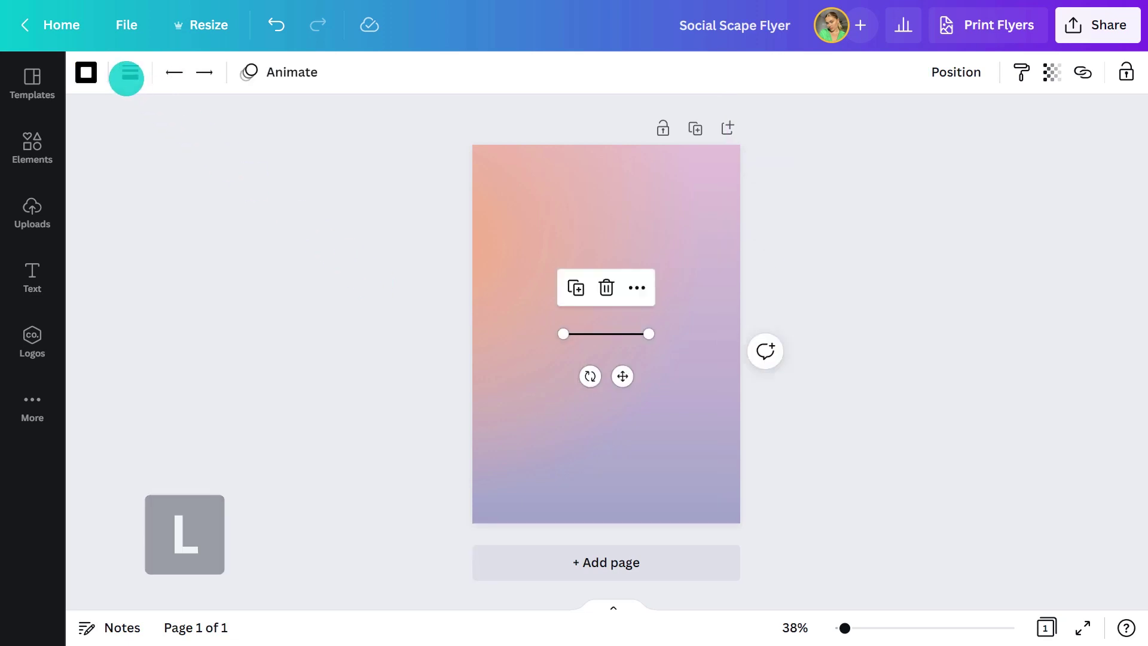
{"action": "left_click", "coordinate": [126, 72]}
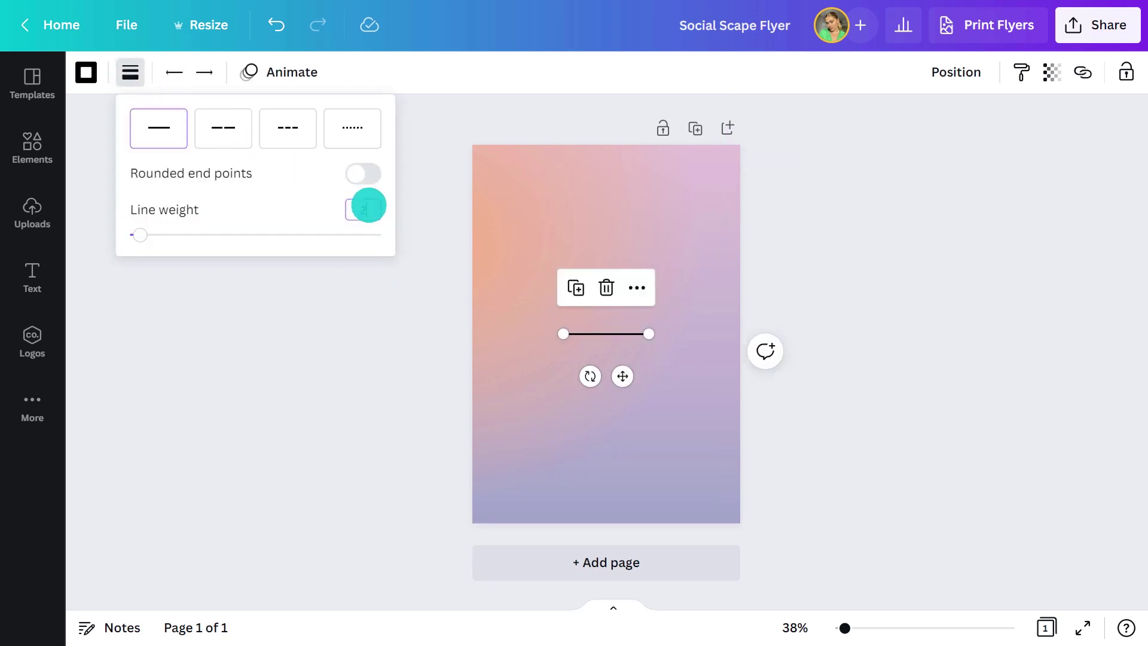
{"action": "left_click", "coordinate": [441, 312]}
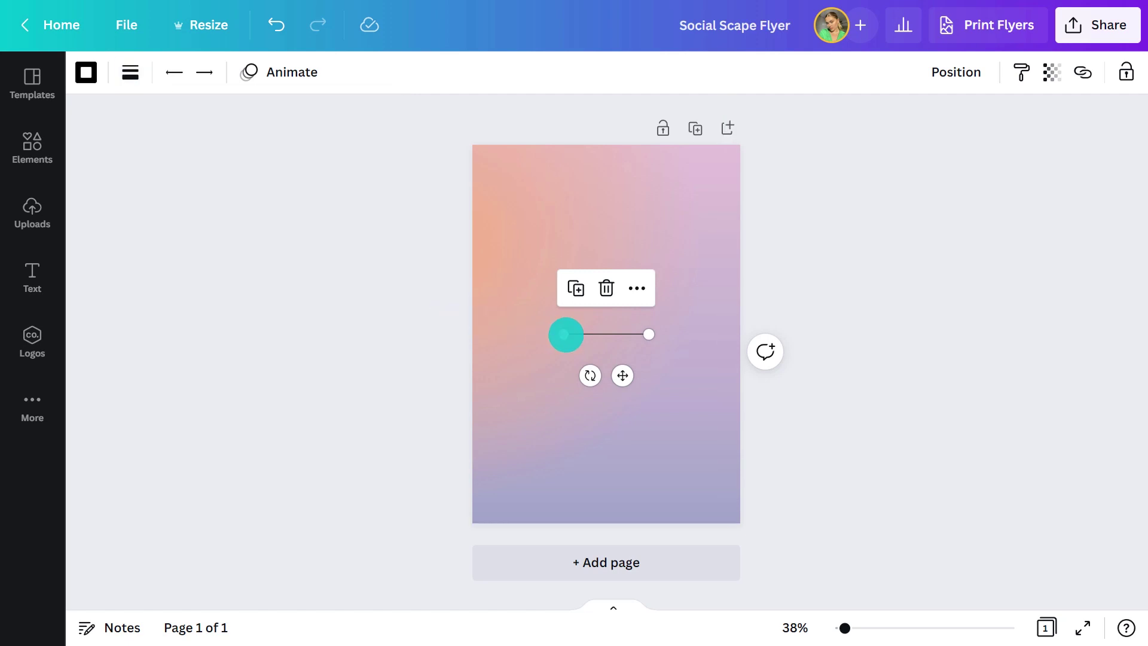
{"action": "left_click_drag", "start_coordinate": [565, 334], "coordinate": [459, 184]}
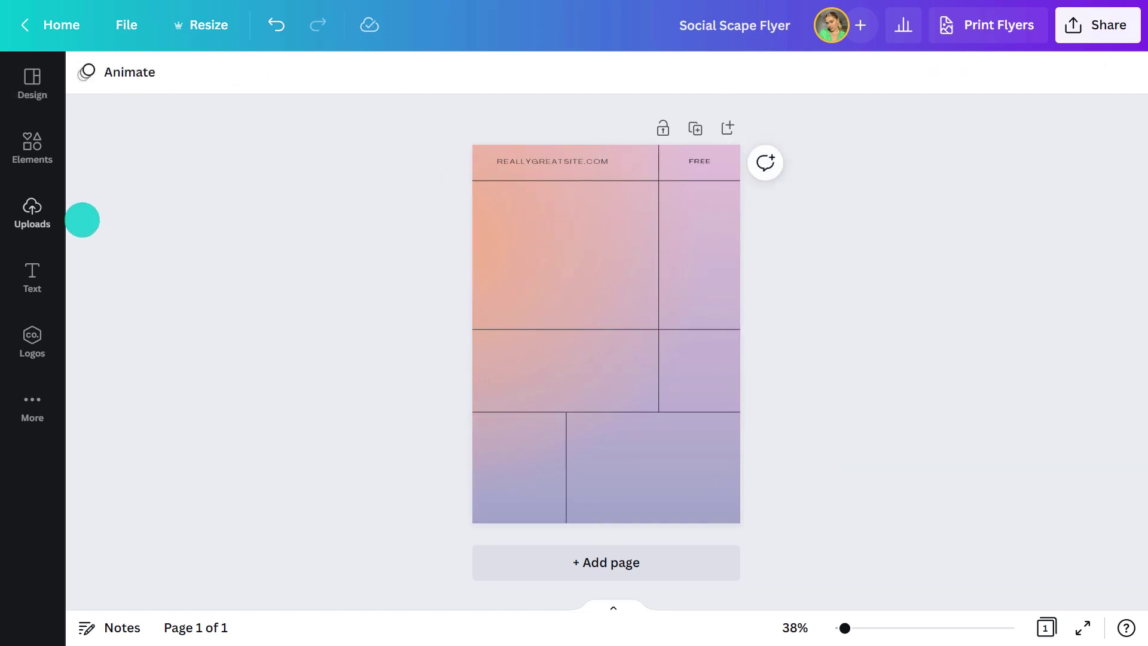
{"action": "left_click", "coordinate": [31, 210]}
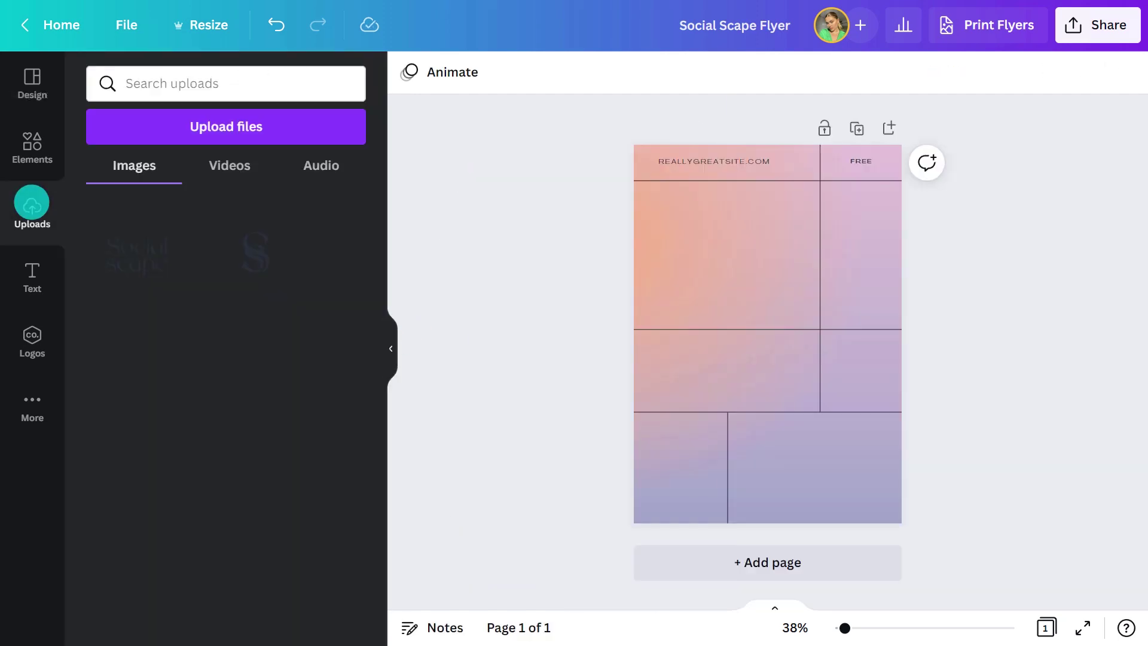
Place the uploaded Social scape logo in the flyer's top-left cell, enlarged to fill it
{"action": "left_click", "coordinate": [129, 244]}
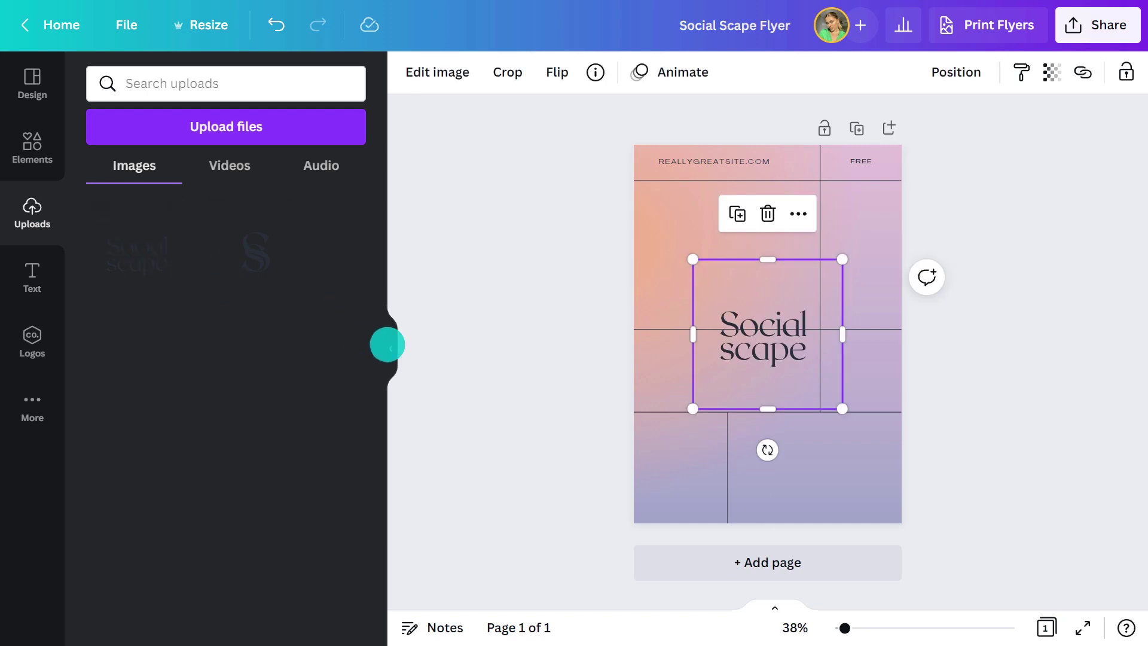
{"action": "left_click", "coordinate": [387, 344]}
{"action": "left_click_drag", "start_coordinate": [566, 335], "coordinate": [543, 231]}
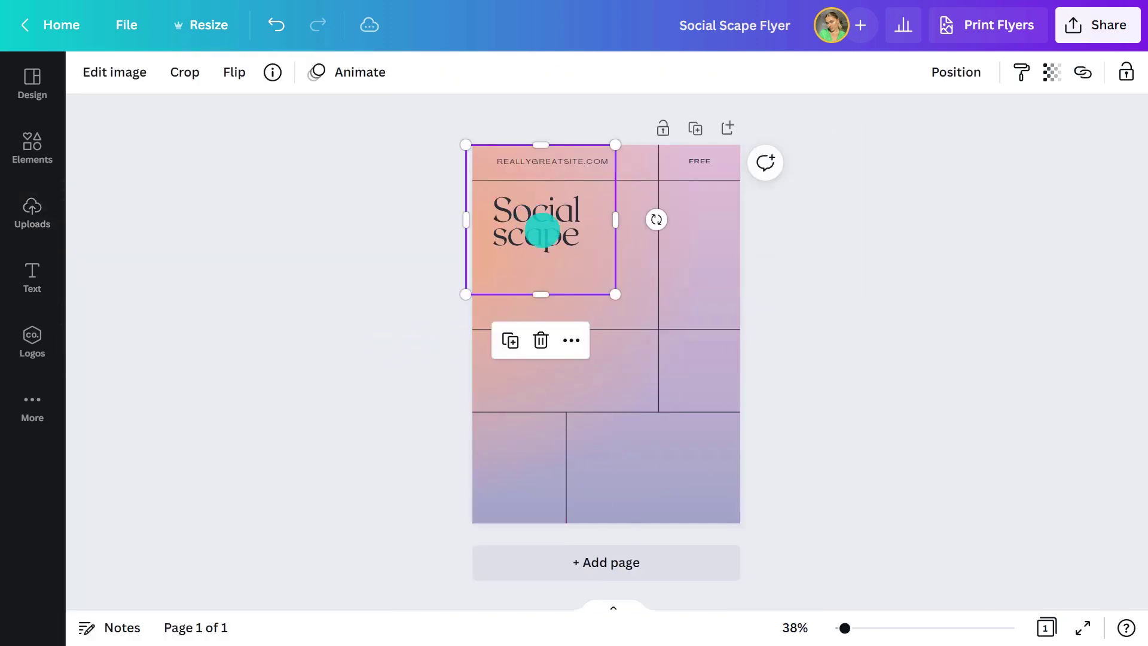
{"action": "left_click_drag", "start_coordinate": [615, 294], "coordinate": [656, 332]}
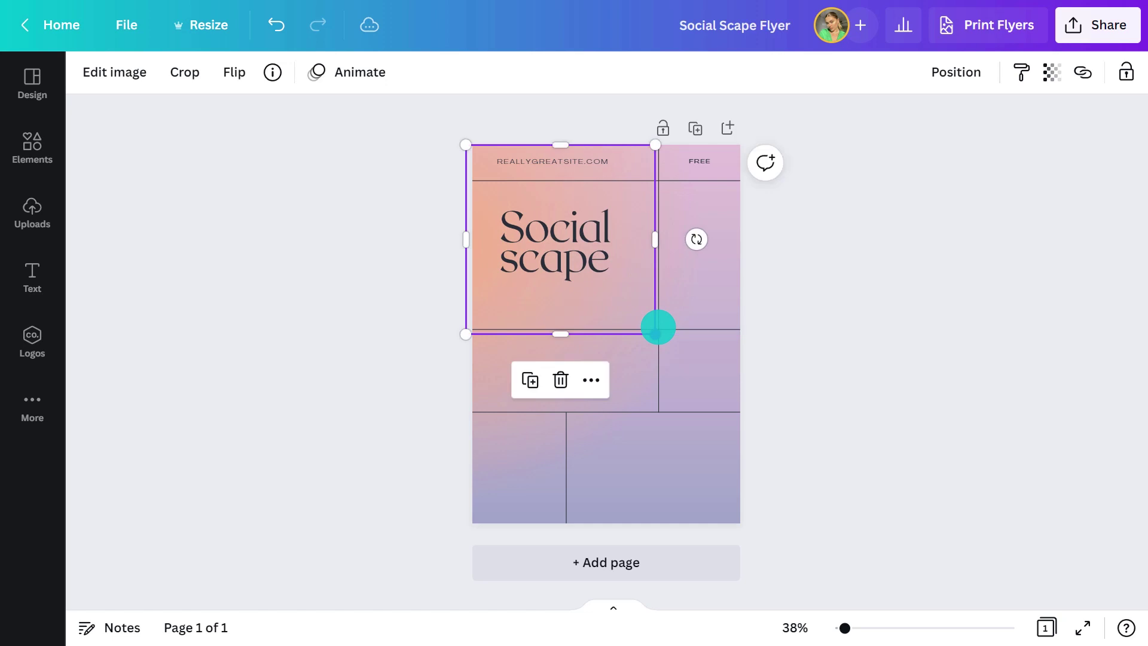
{"action": "left_click", "coordinate": [440, 304]}
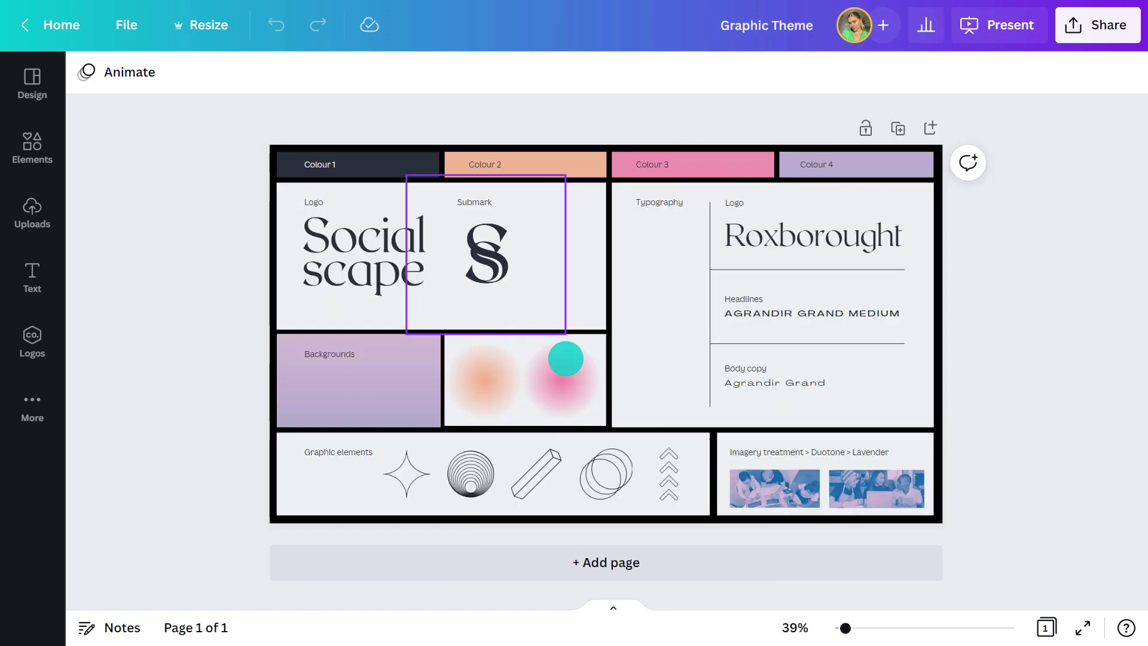
Copy the lavender duotone photo from the brand board into the flyer's middle-left cell
{"action": "left_click", "coordinate": [873, 487]}
{"action": "key", "text": "ctrl+c"}
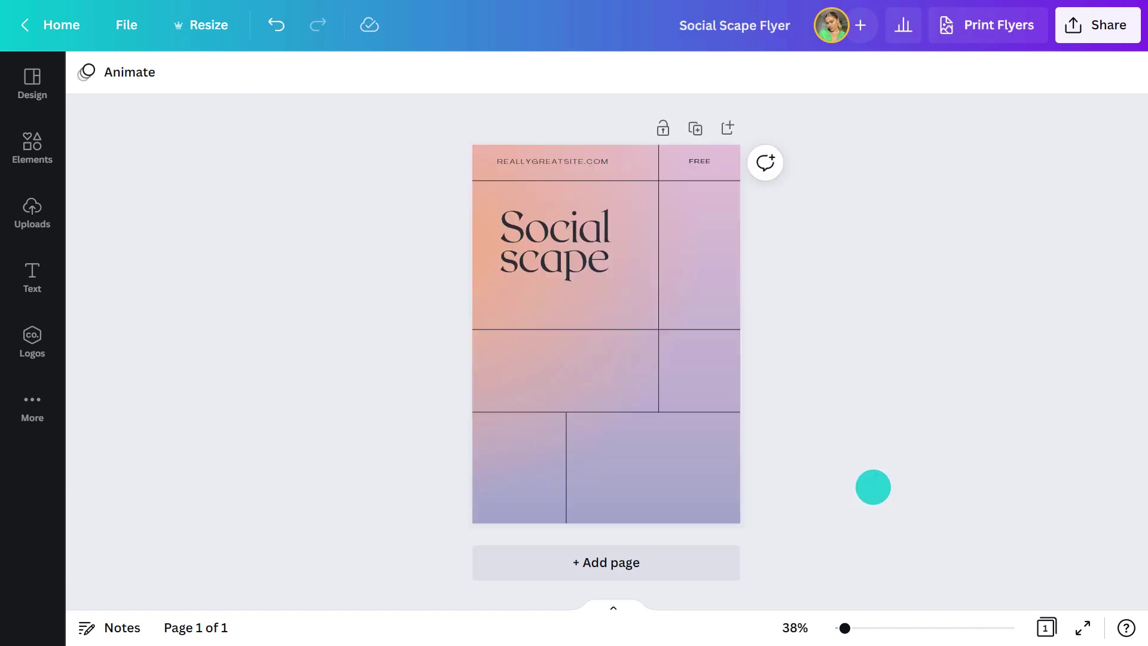
{"action": "key", "text": "ctrl+v"}
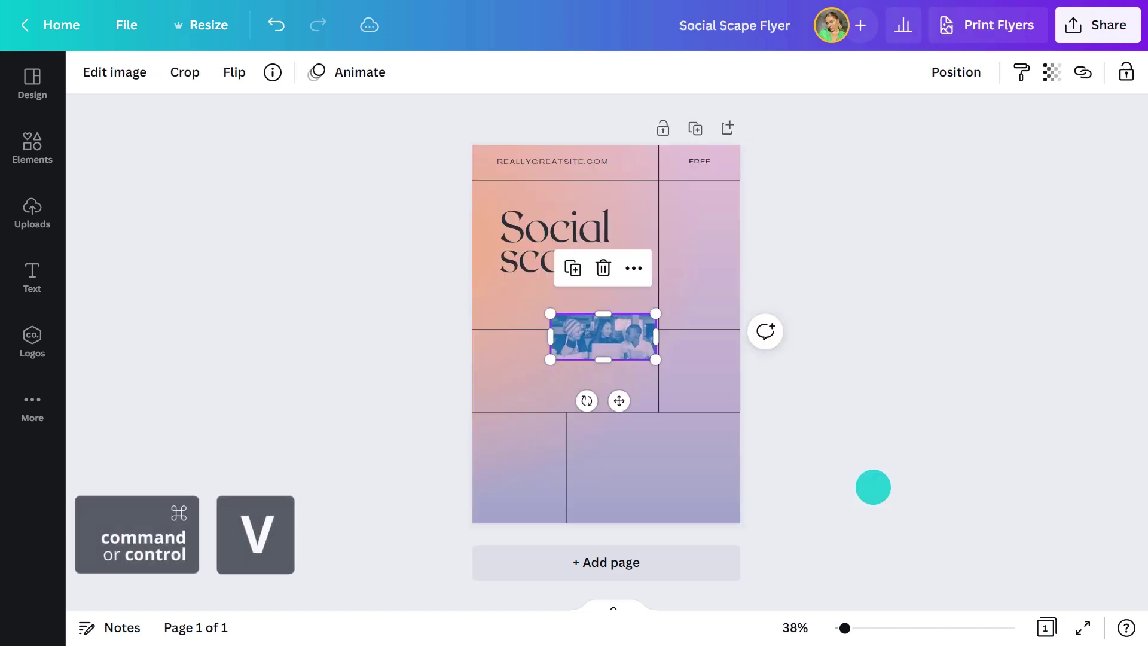
{"action": "left_click_drag", "start_coordinate": [592, 321], "coordinate": [660, 337]}
{"action": "left_click", "coordinate": [441, 364]}
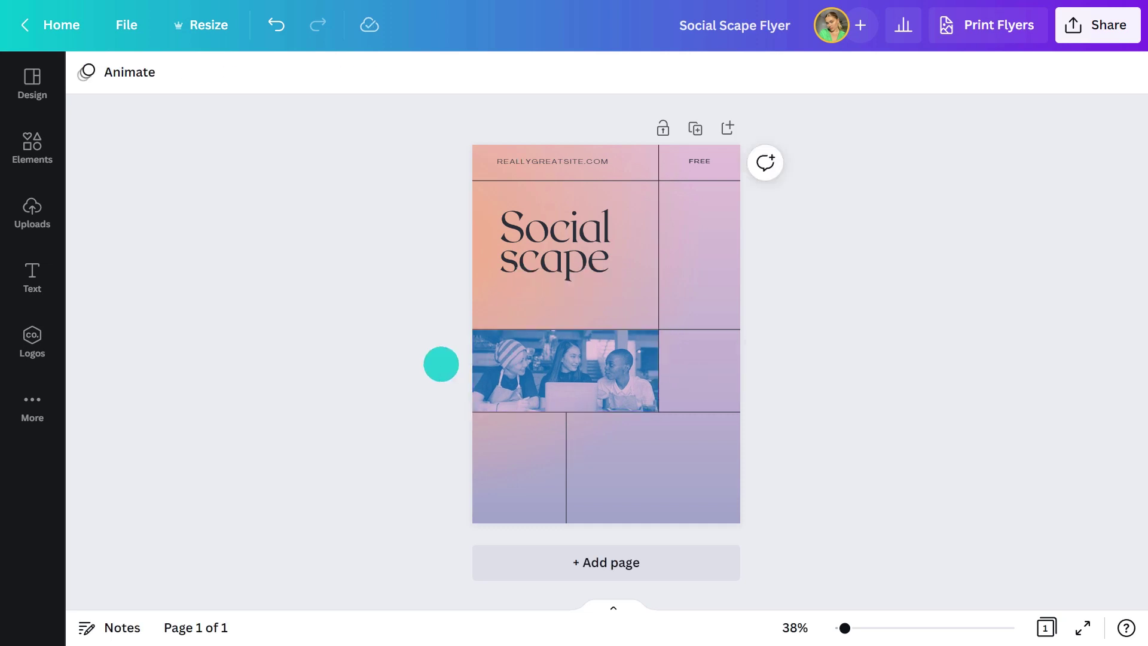
Add the date, PORTLACE CONVENTION CENTRE and event blurb text in the lower cell with adjusted spacing
{"action": "key", "text": "t"}
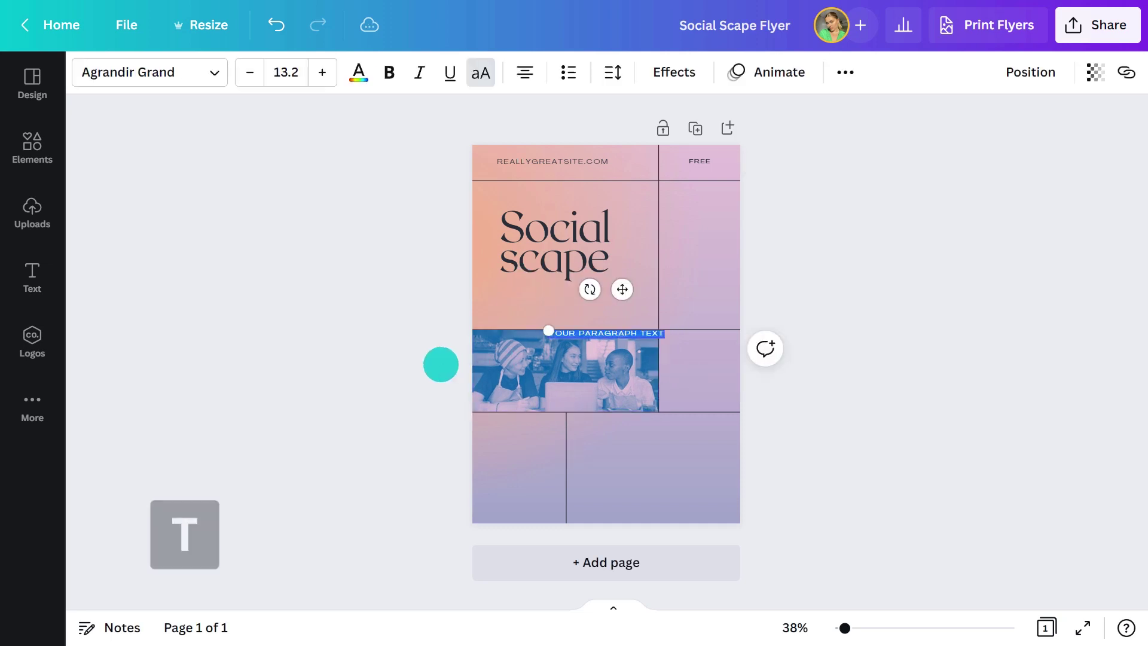
{"action": "left_click_drag", "start_coordinate": [654, 303], "coordinate": [655, 385]}
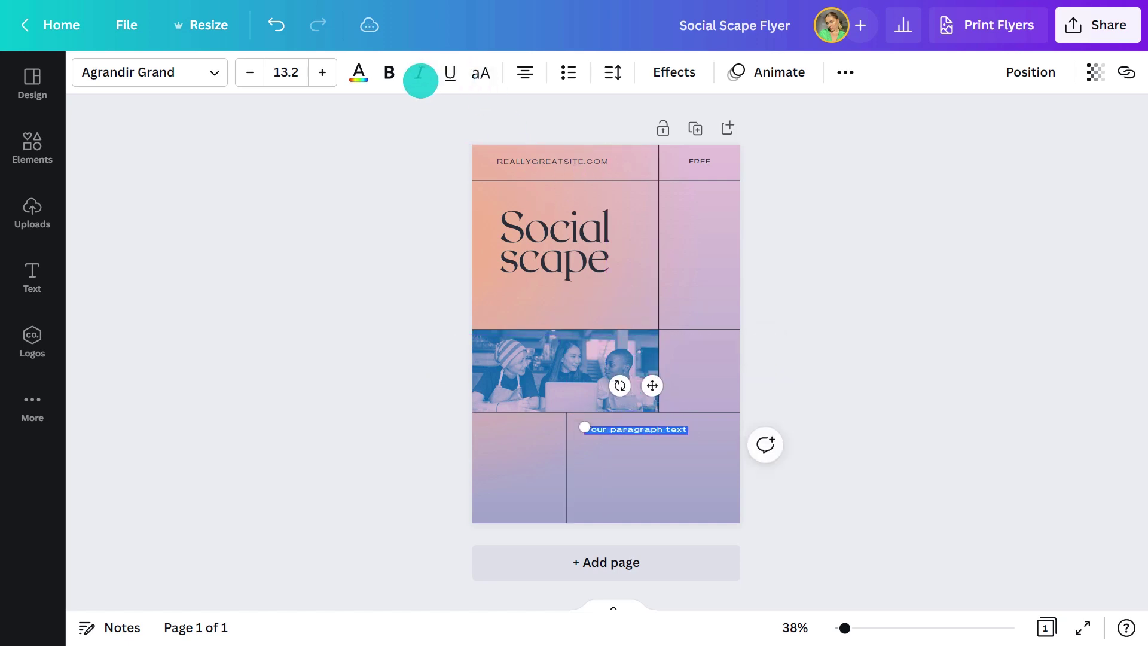
{"action": "left_click", "coordinate": [616, 75]}
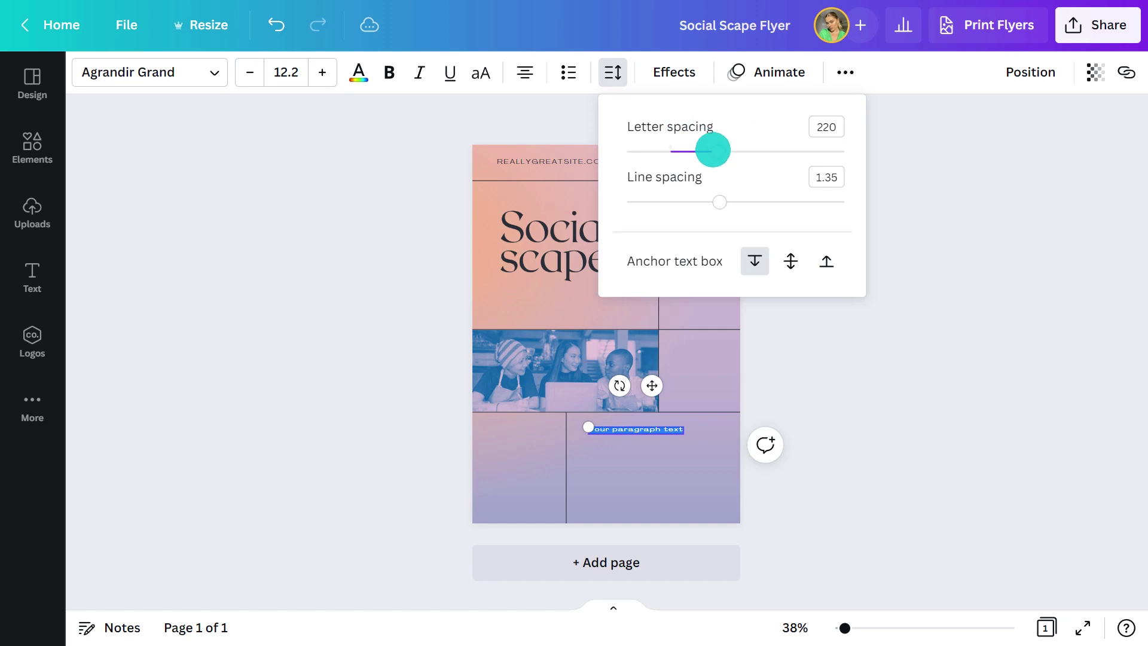
{"action": "left_click", "coordinate": [613, 74]}
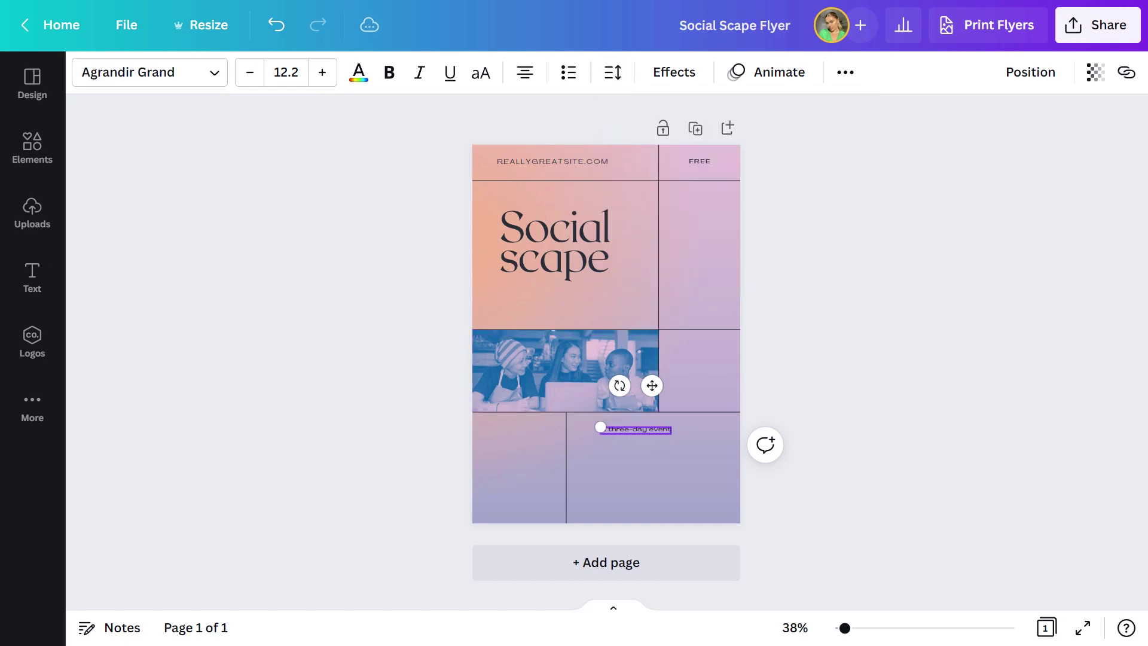
{"action": "left_click", "coordinate": [441, 363]}
Draw a thin horizontal line between the 3 and 5 MARCH in the date
{"action": "key", "text": "l"}
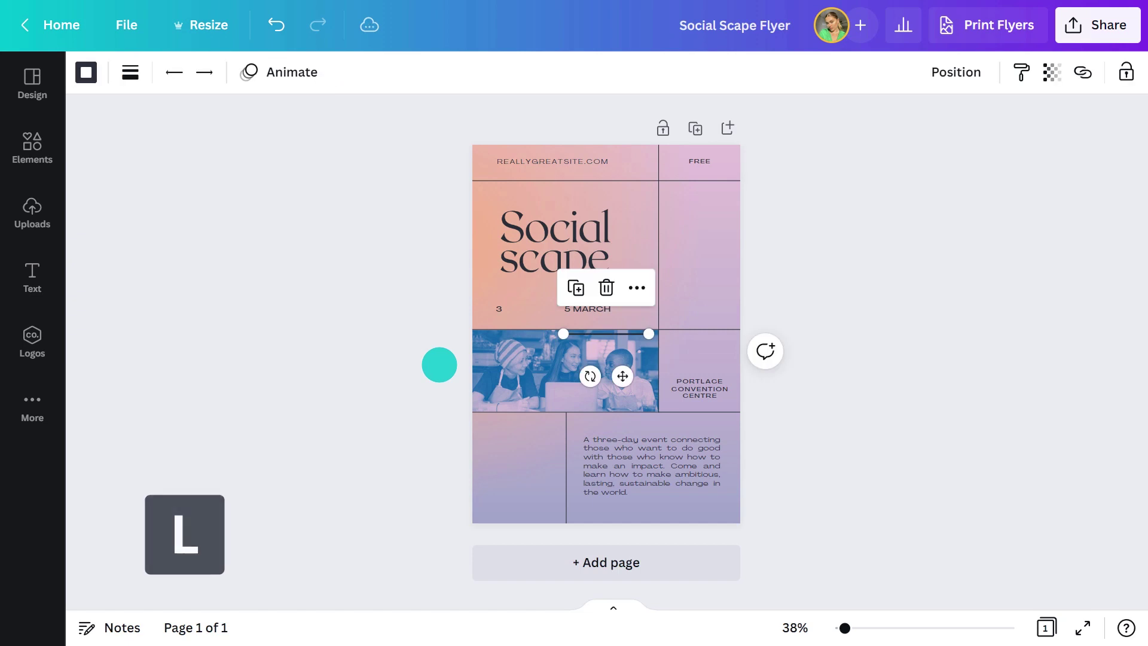
{"action": "left_click", "coordinate": [131, 73]}
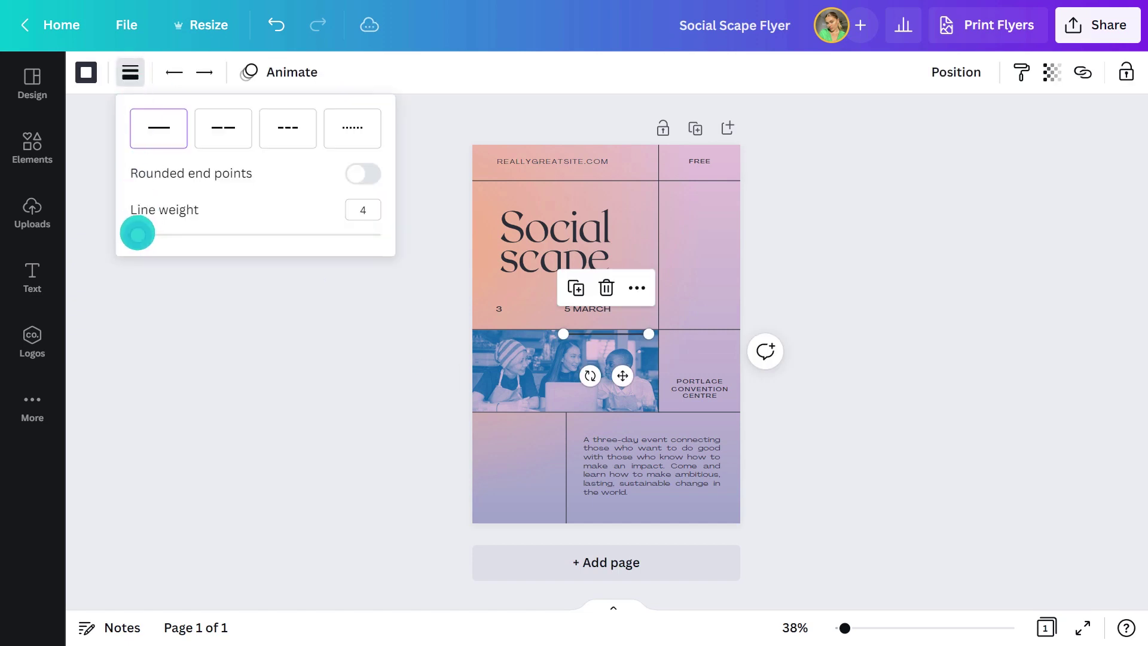
{"action": "left_click", "coordinate": [131, 73]}
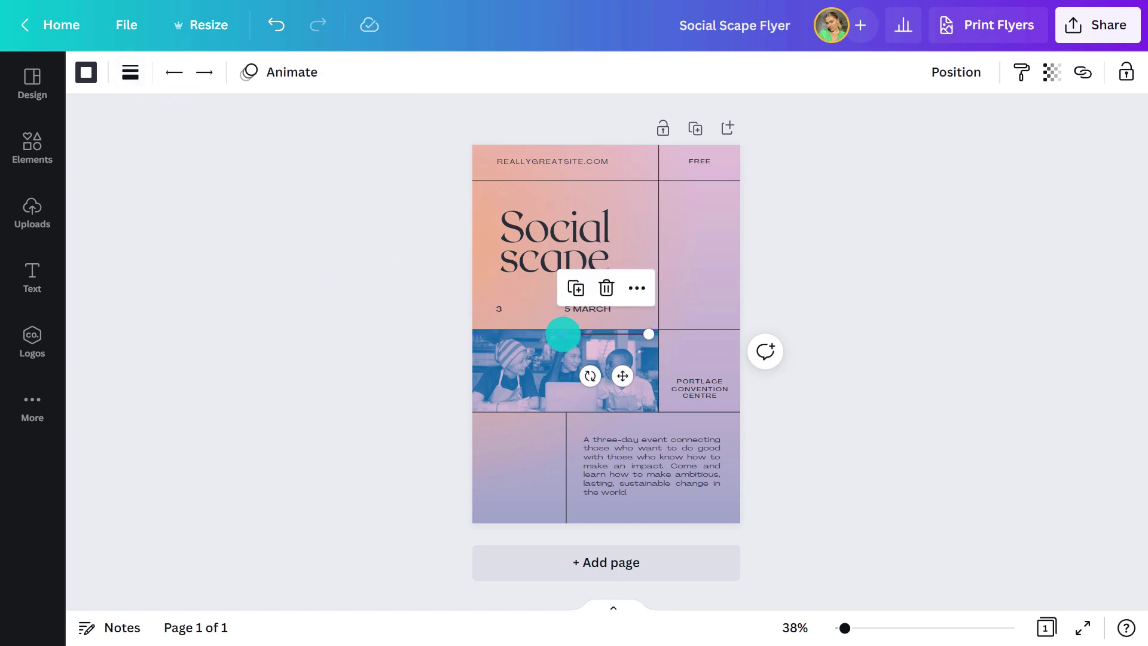
{"action": "left_click_drag", "start_coordinate": [563, 333], "coordinate": [504, 309]}
{"action": "left_click_drag", "start_coordinate": [651, 335], "coordinate": [564, 308]}
{"action": "left_click", "coordinate": [448, 336]}
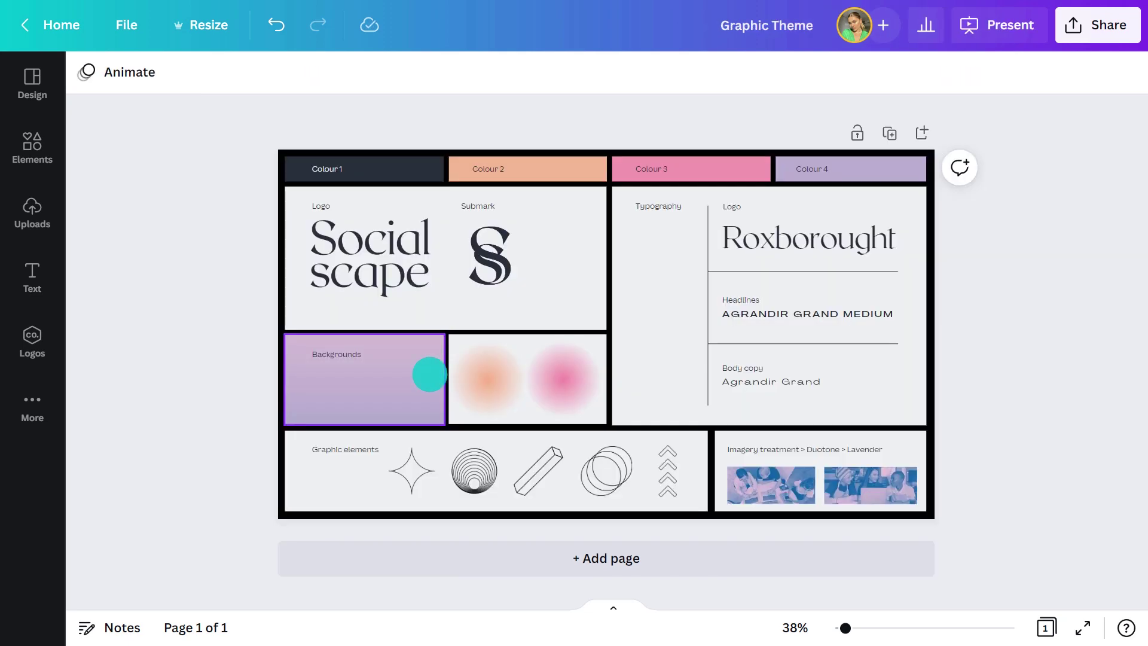
{"action": "left_click", "coordinate": [411, 469]}
Copy the brand board's star and chevron graphics onto the flyer and reposition the chevrons
{"action": "left_click", "coordinate": [474, 470], "text": "shift"}
{"action": "left_click", "coordinate": [538, 471], "text": "shift"}
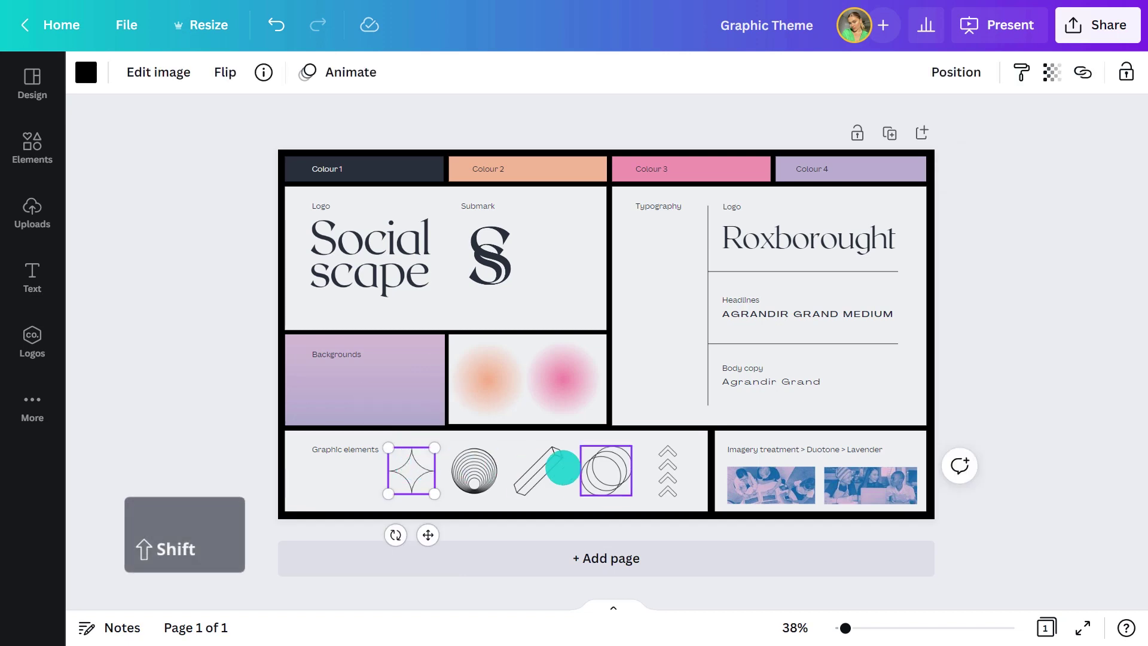
{"action": "left_click", "coordinate": [606, 471], "text": "shift"}
{"action": "left_click", "coordinate": [665, 470], "text": "shift"}
{"action": "key", "text": "ctrl+c"}
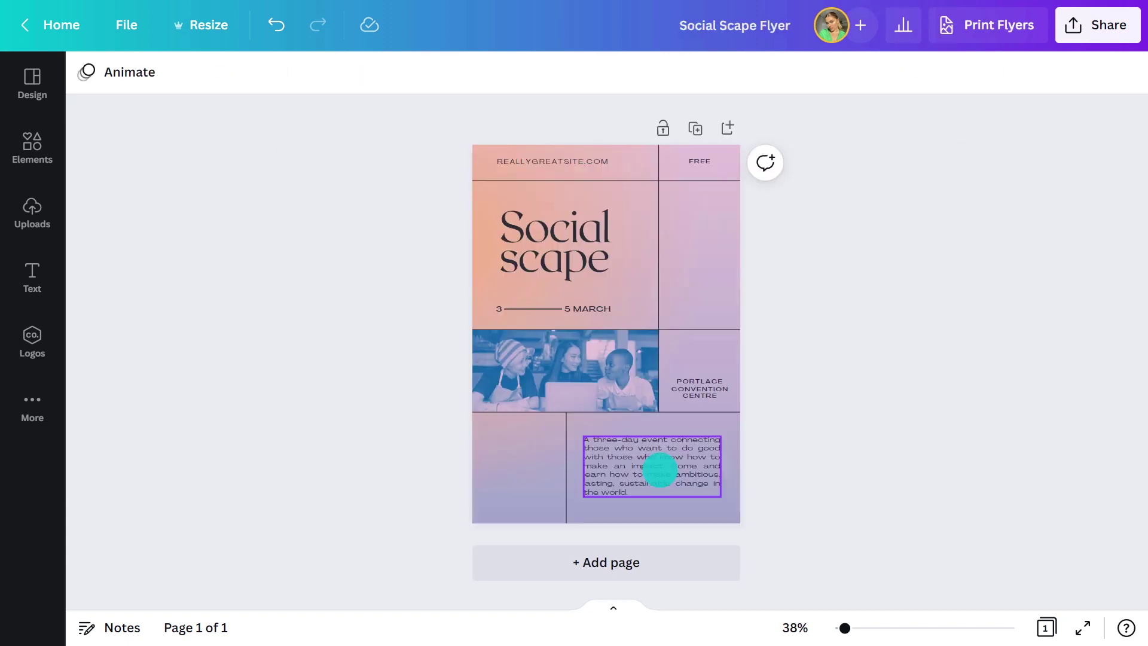
{"action": "key", "text": "ctrl+v"}
{"action": "left_click", "coordinate": [753, 256]}
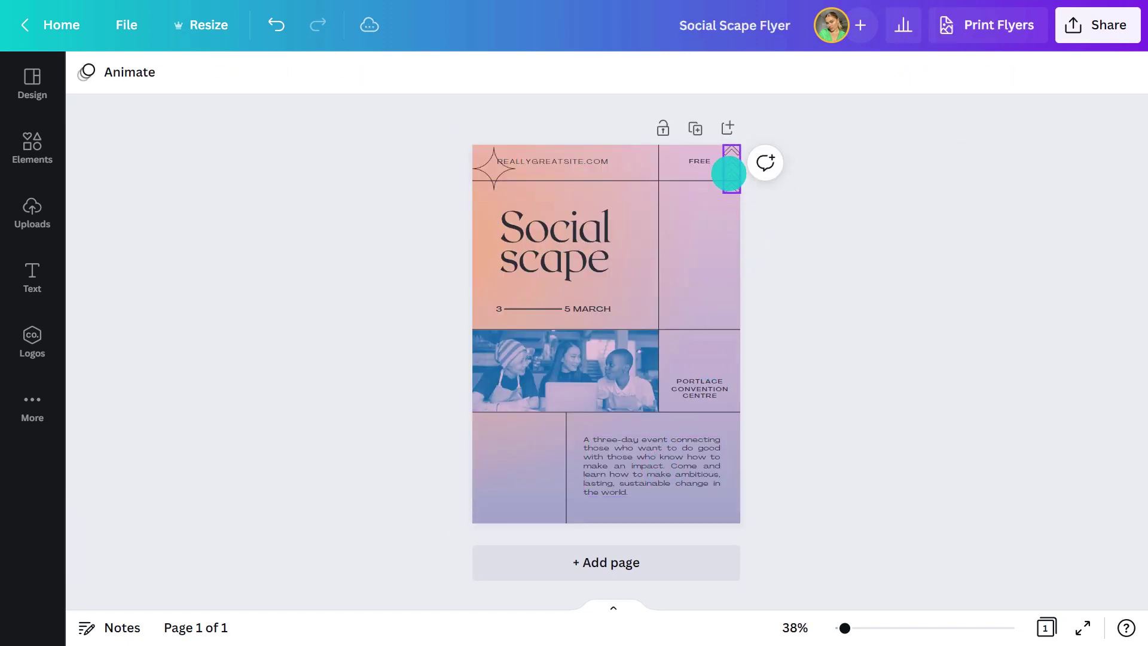
{"action": "left_click_drag", "start_coordinate": [730, 172], "coordinate": [666, 307]}
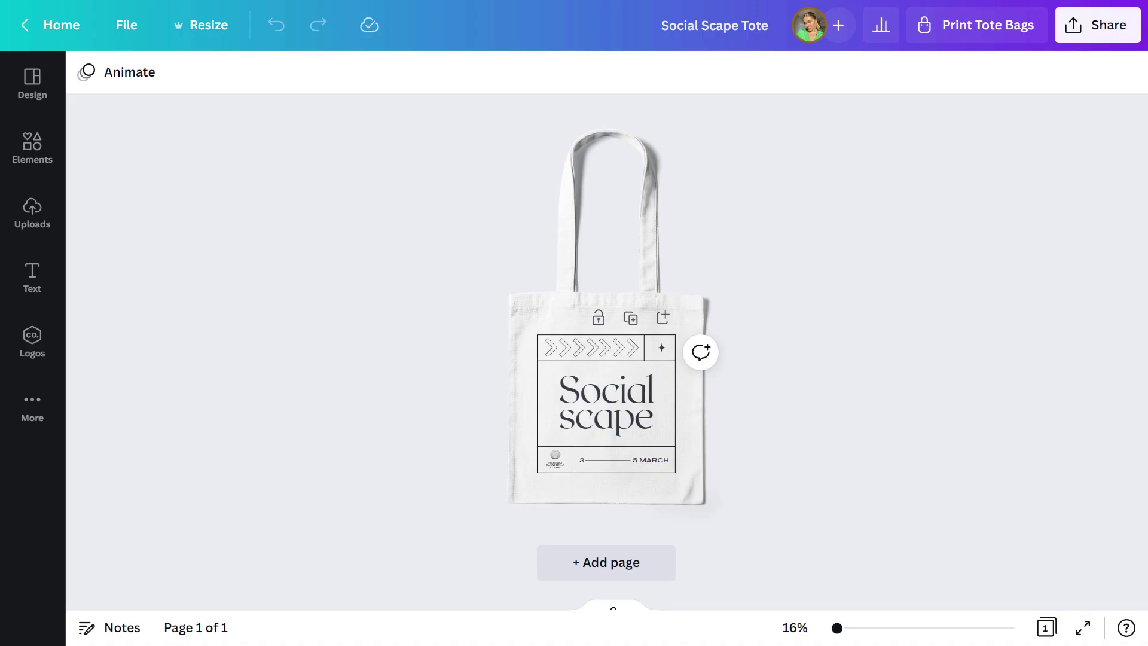
Order 3 printed tote bags for $61.50 and continue to shipping details
{"action": "scroll", "coordinate": [764, 422], "scroll_direction": "up", "scroll_amount": 3}
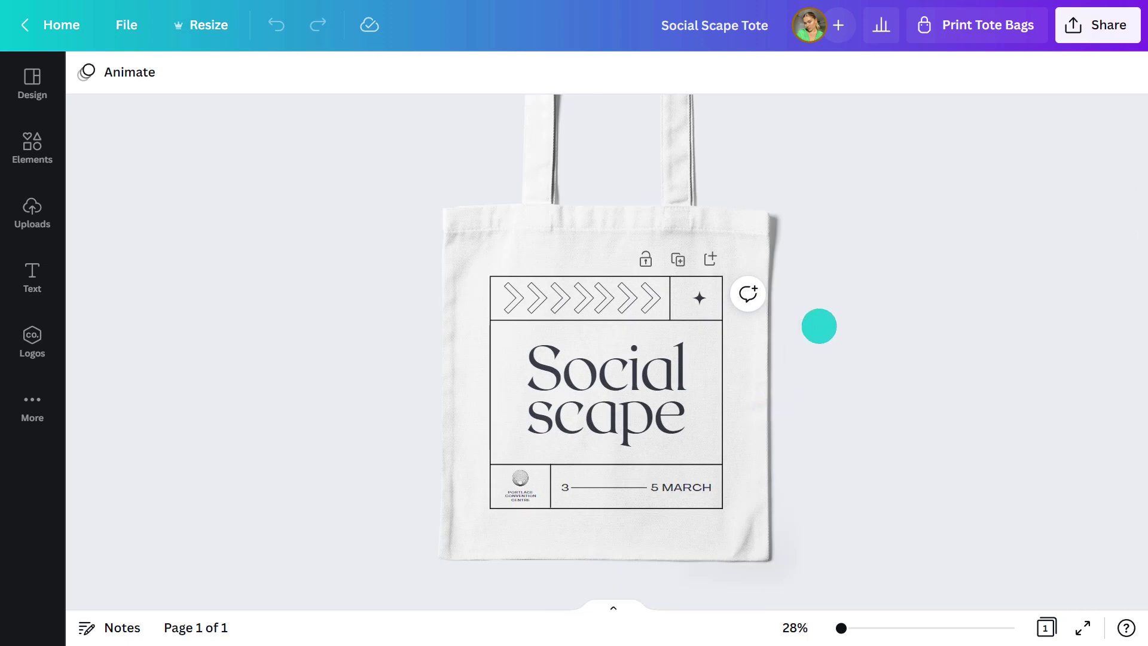
{"action": "left_click", "coordinate": [986, 27]}
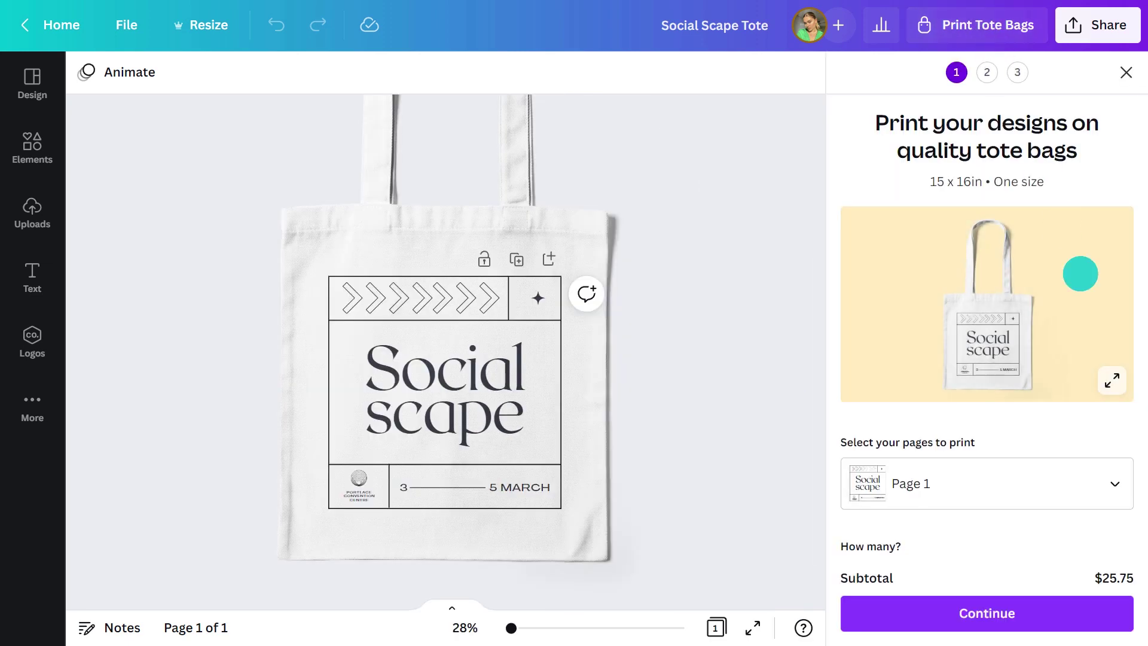
{"action": "scroll", "coordinate": [1134, 418], "scroll_direction": "down", "scroll_amount": 5}
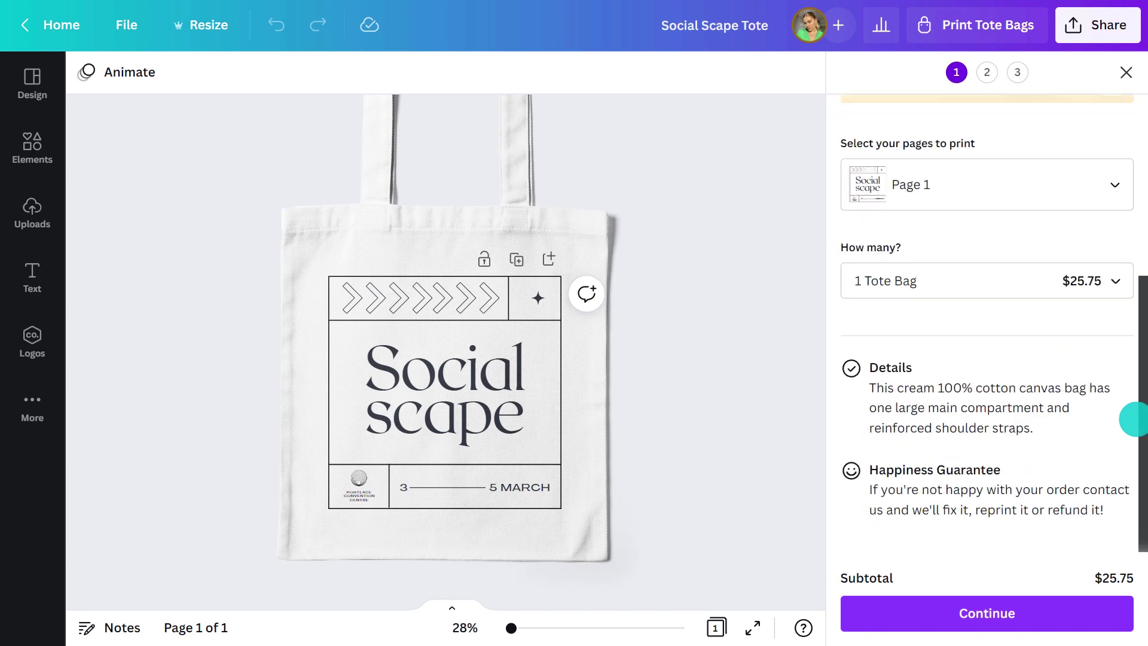
{"action": "left_click", "coordinate": [1114, 292]}
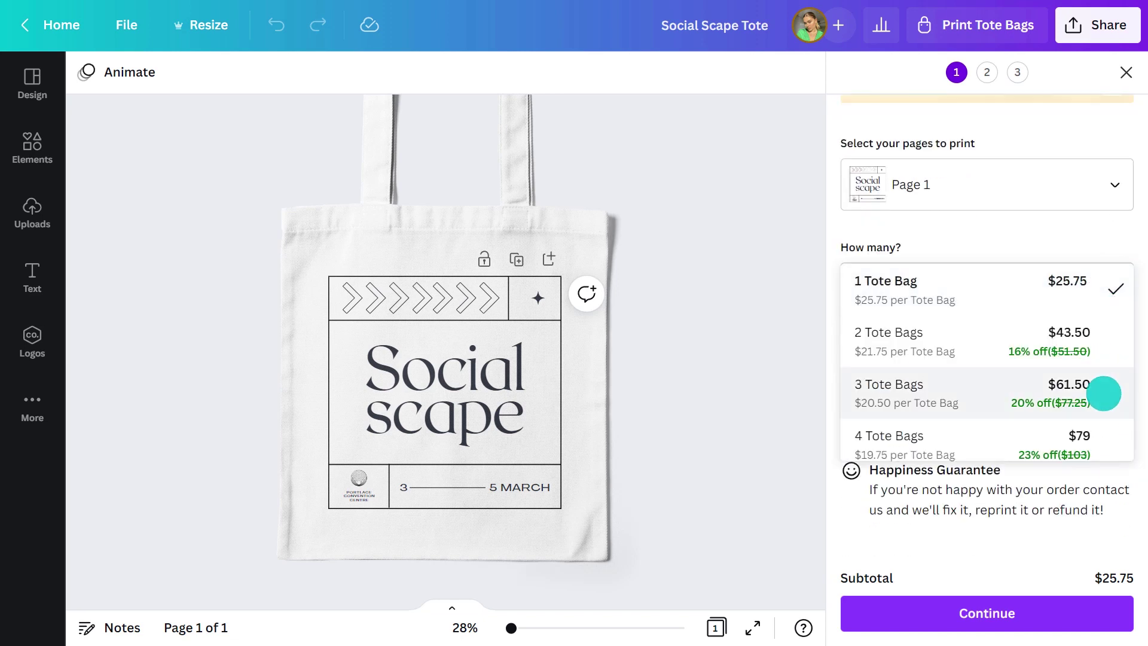
{"action": "left_click", "coordinate": [1104, 393]}
{"action": "left_click", "coordinate": [1055, 610]}
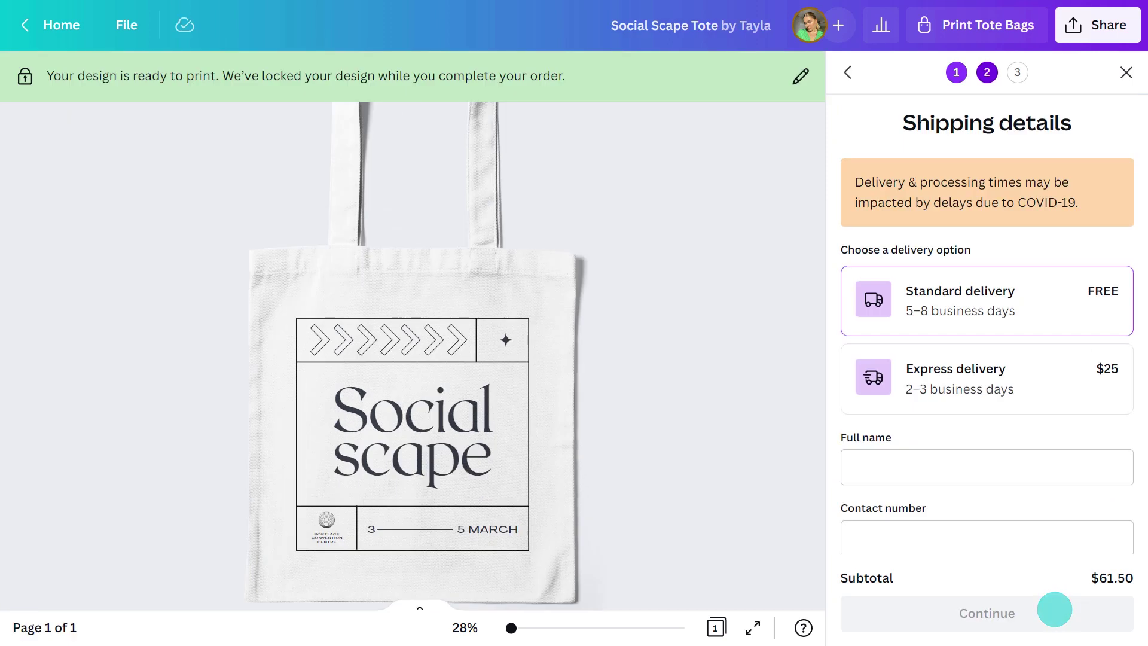